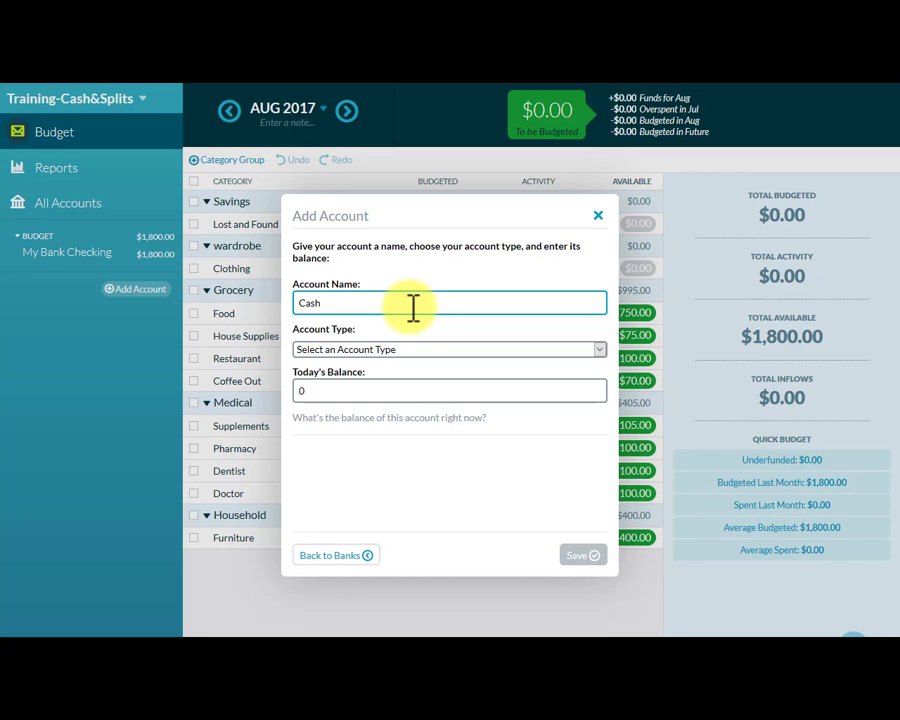
# Set the new Cash account's type to Cash, save the account and finish adding accounts.
pyautogui.click(600, 355)
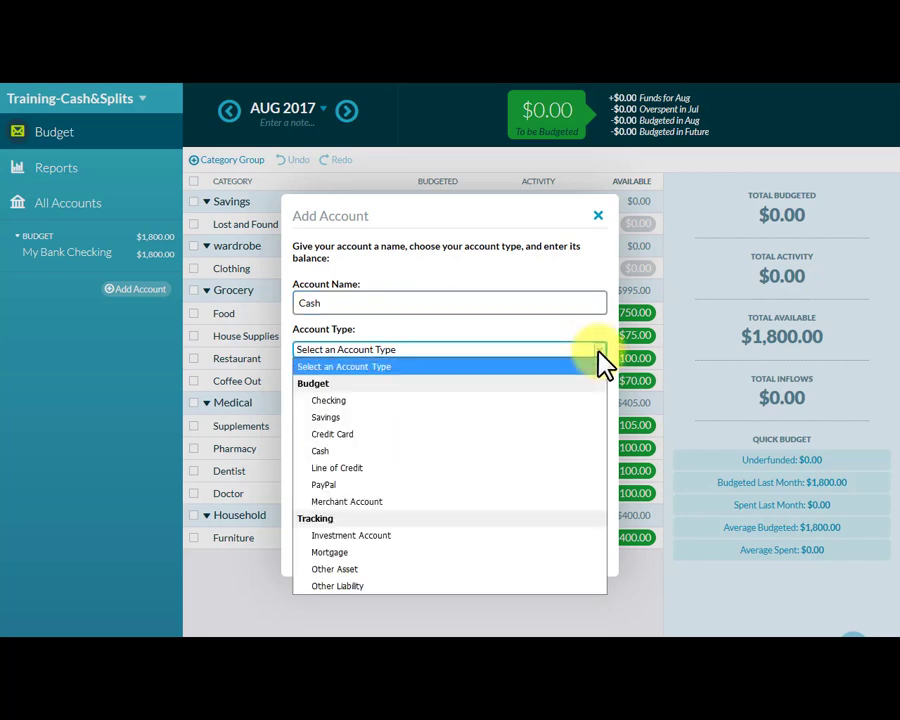
pyautogui.click(557, 452)
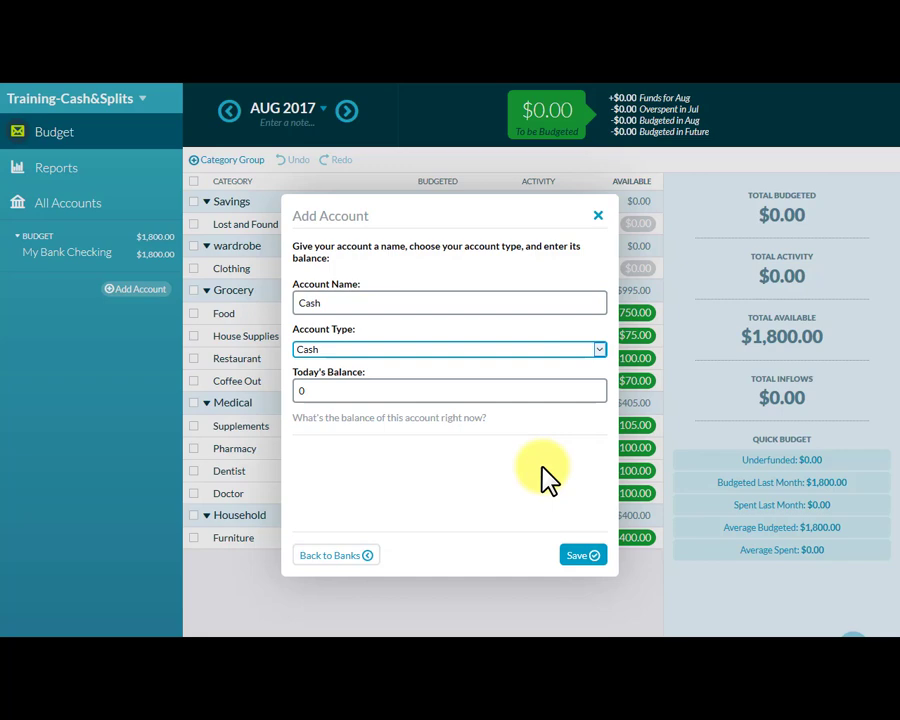
pyautogui.click(580, 555)
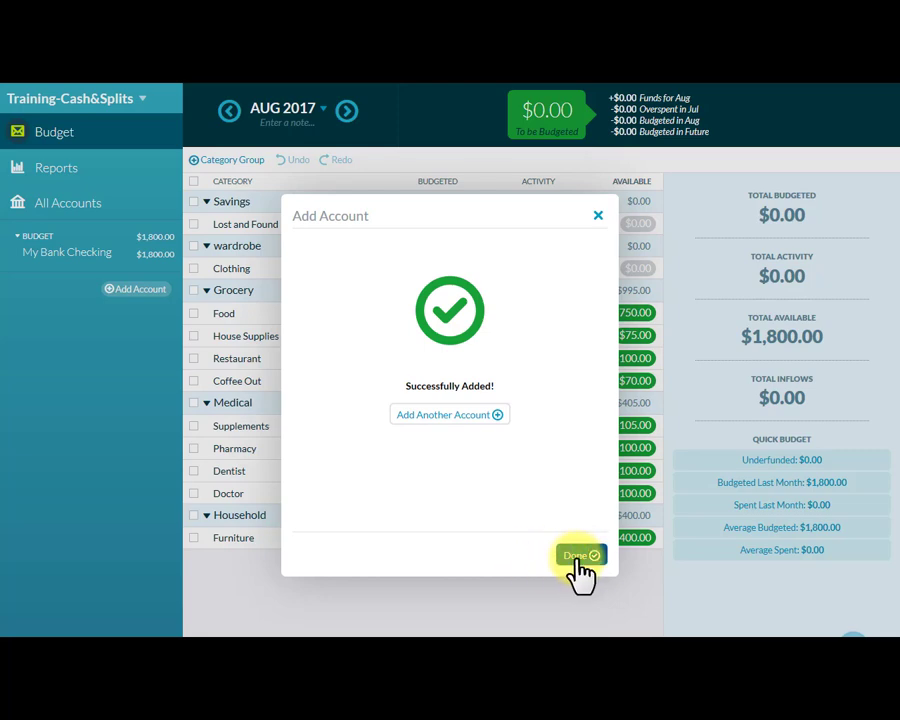
pyautogui.click(580, 555)
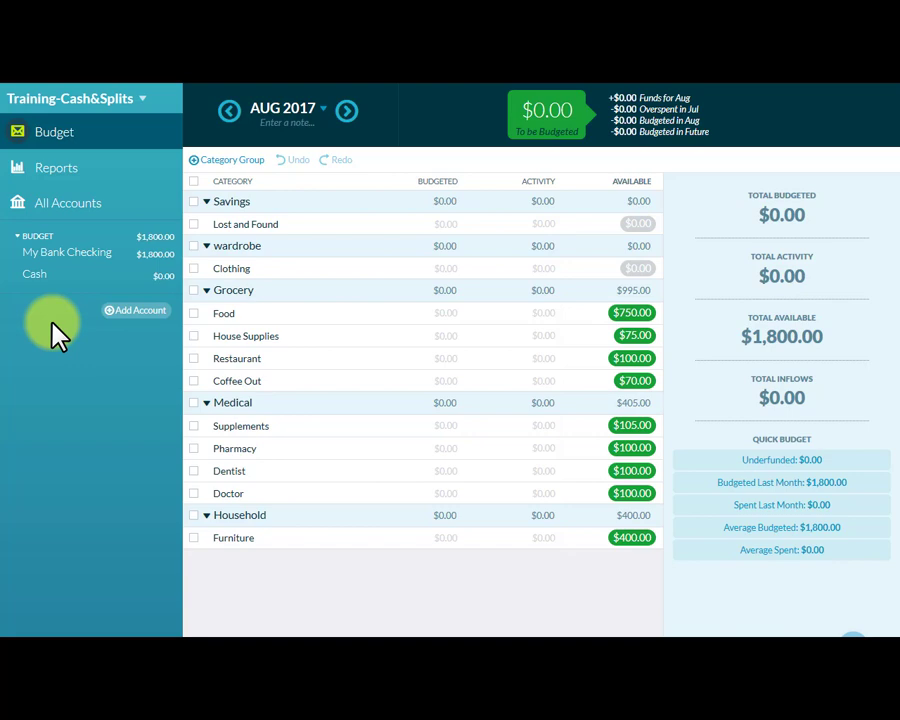
# Start a new transaction in the My Bank Checking account with Transfer : Cash as the payee.
pyautogui.click(55, 258)
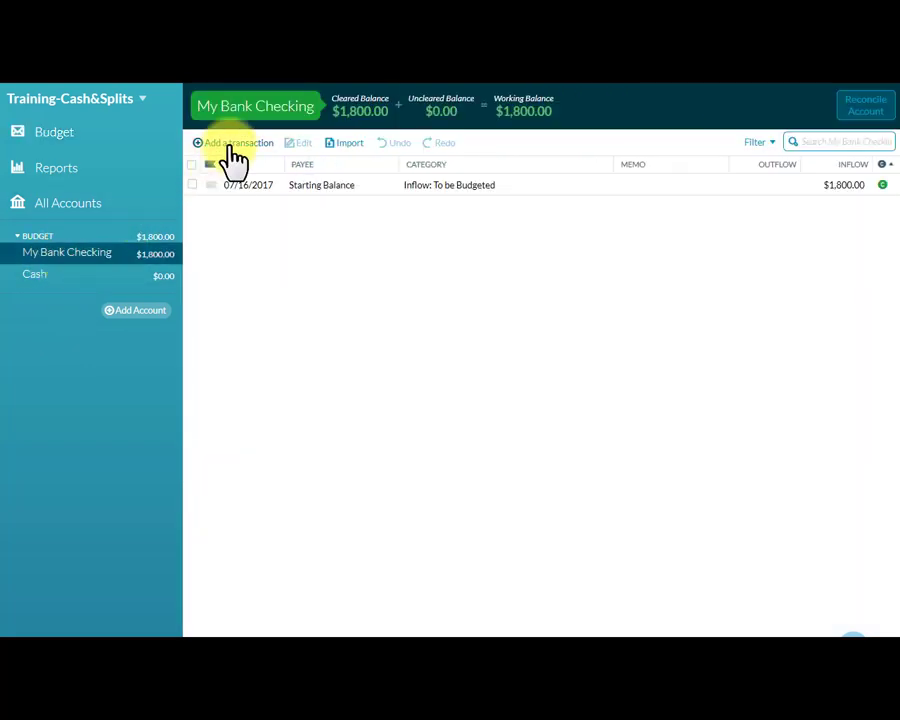
pyautogui.click(230, 145)
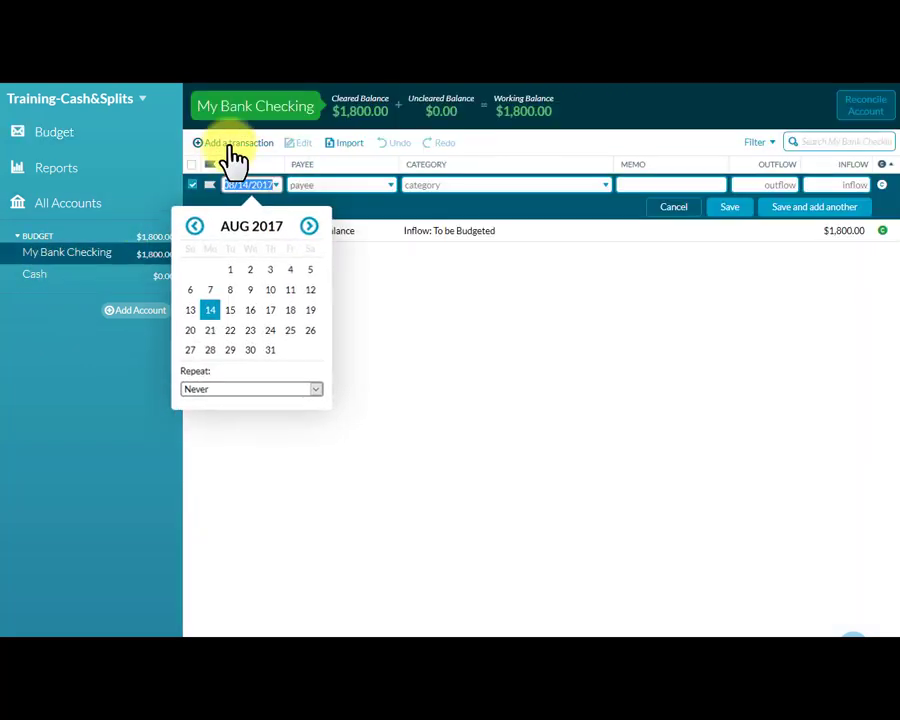
pyautogui.click(324, 186)
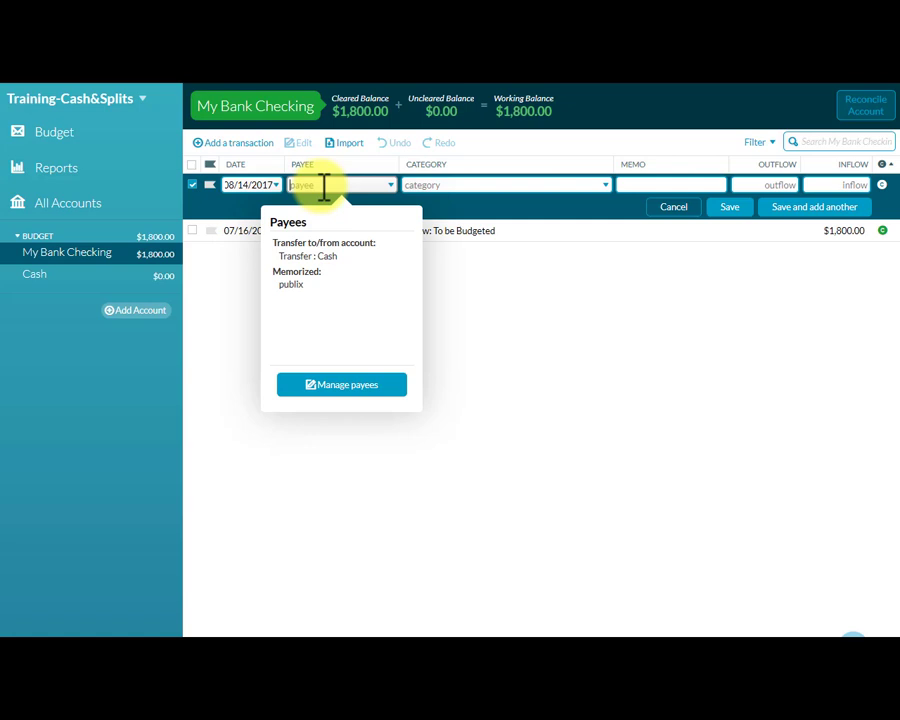
pyautogui.click(340, 262)
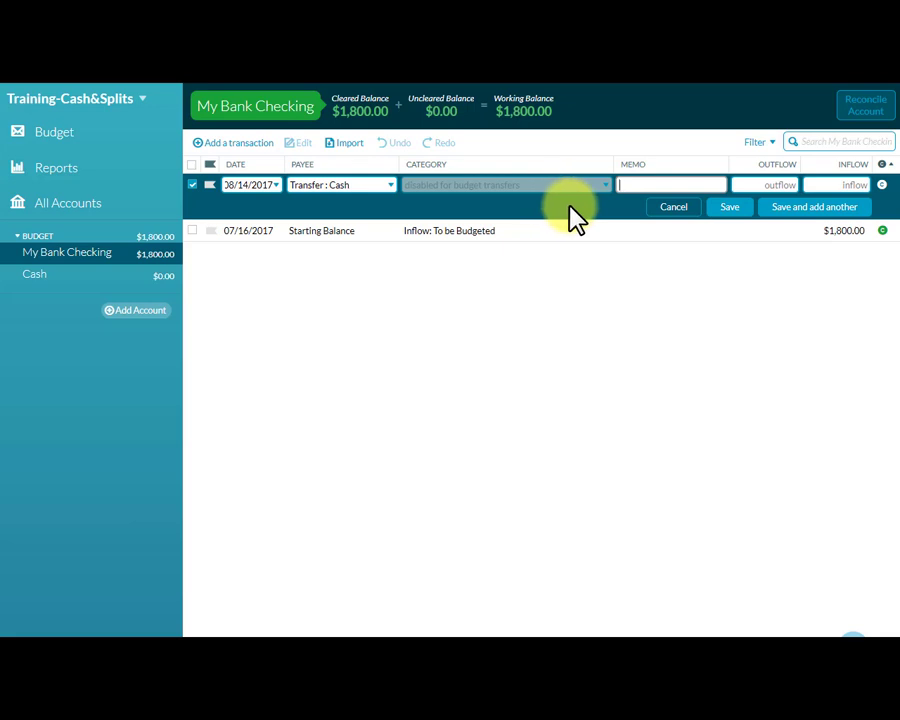
# Leave the transfer's memo blank, set its outflow to 20.00 and save the transaction.
pyautogui.write('movies')
pyautogui.press('BackSpace')
pyautogui.press('BackSpace')
pyautogui.press('BackSpace')
pyautogui.press('BackSpace')
pyautogui.press('BackSpace')
pyautogui.press('BackSpace')
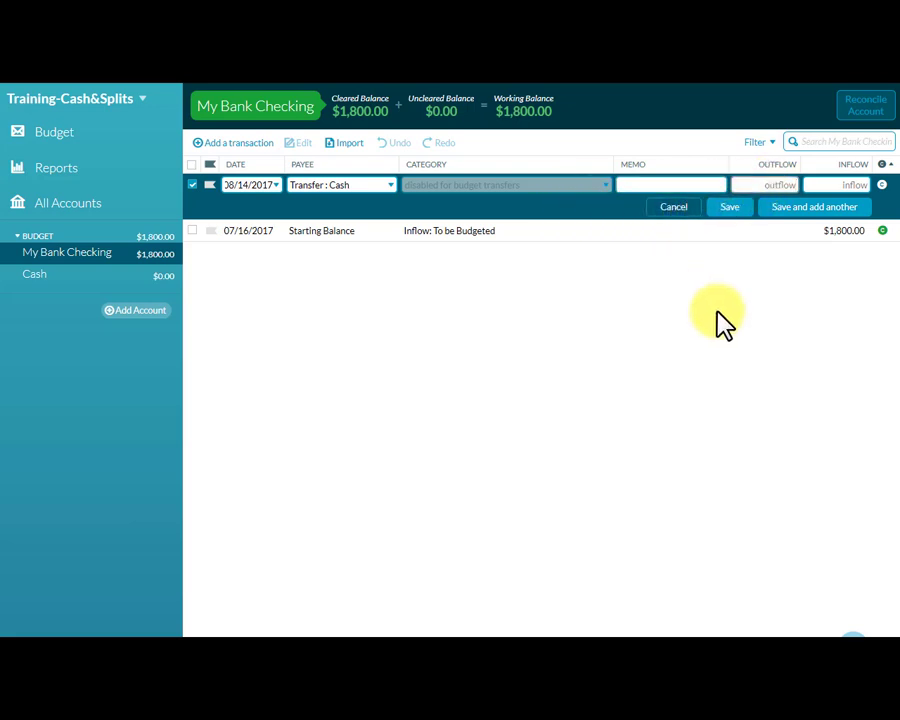
pyautogui.press('Tab')
pyautogui.write('20.00')
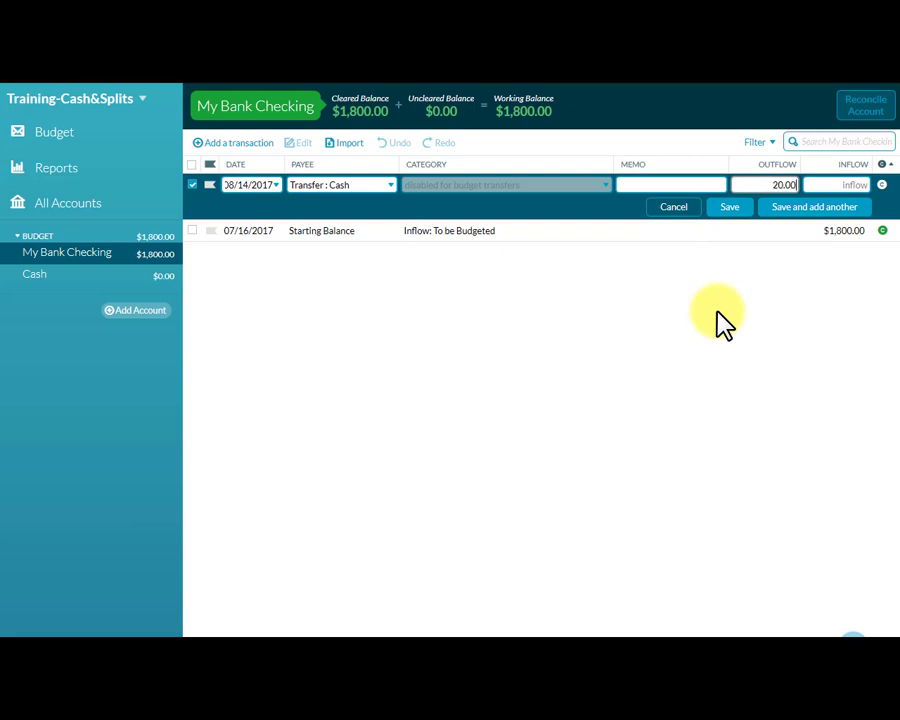
pyautogui.click(730, 208)
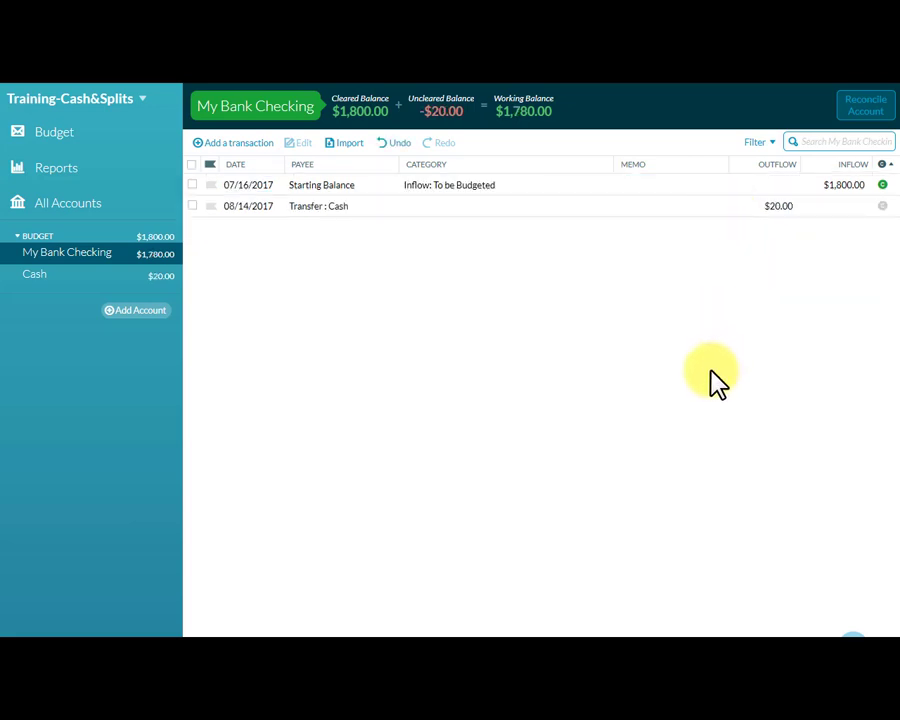
# Review the cash transfer in the My Bank Checking and Cash registers, and check the budget.
pyautogui.click(193, 208)
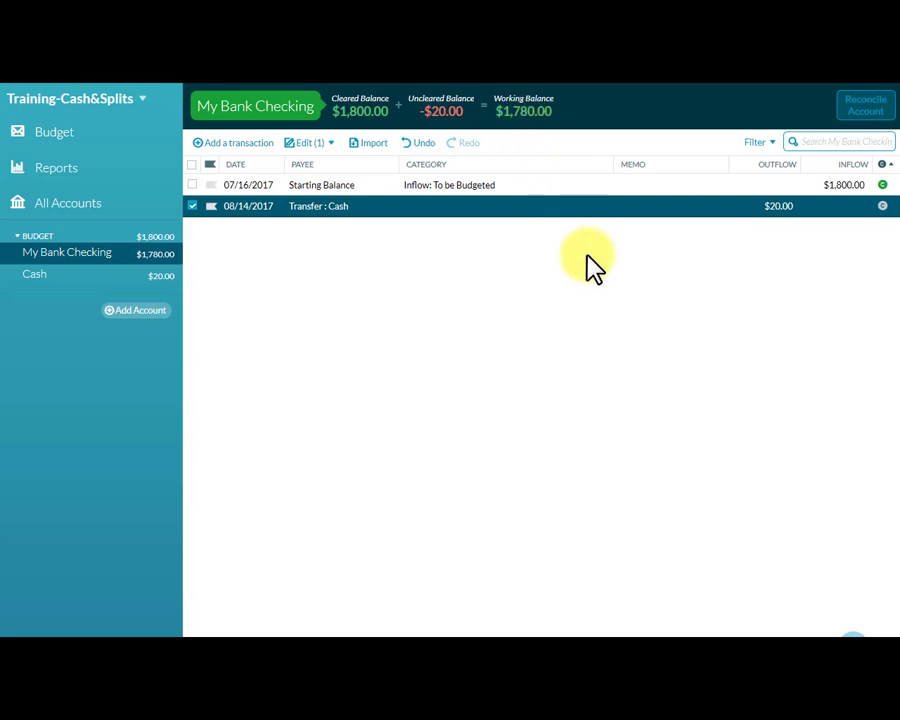
pyautogui.click(38, 280)
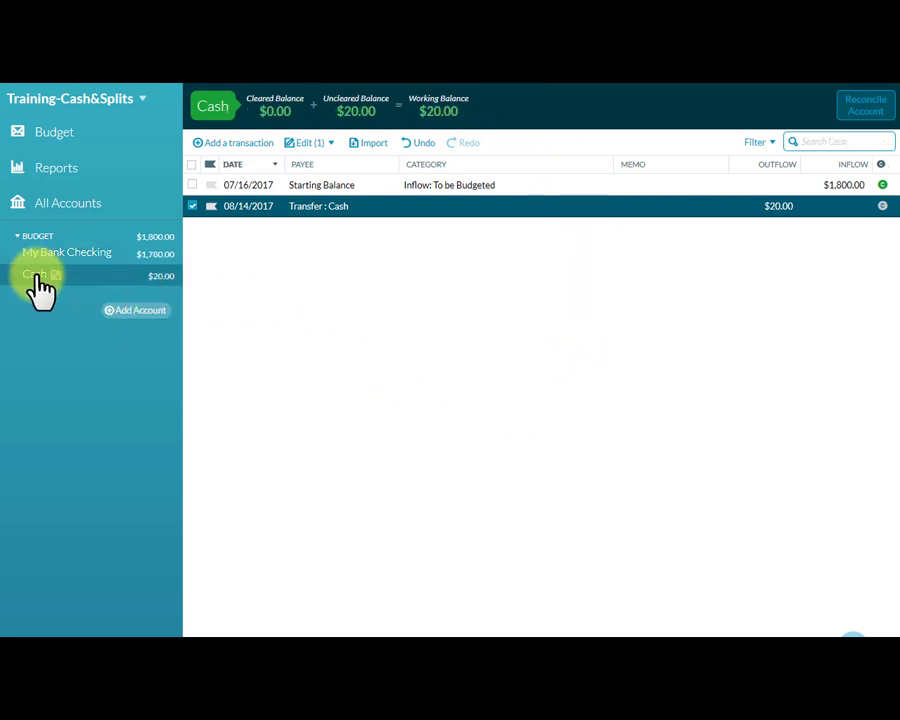
pyautogui.click(191, 207)
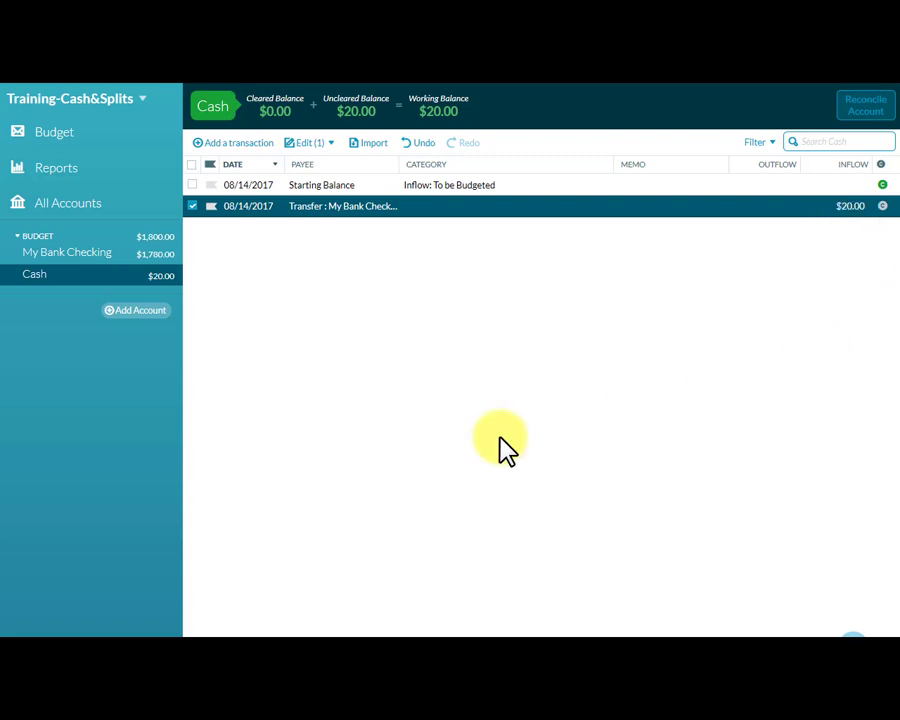
pyautogui.click(45, 140)
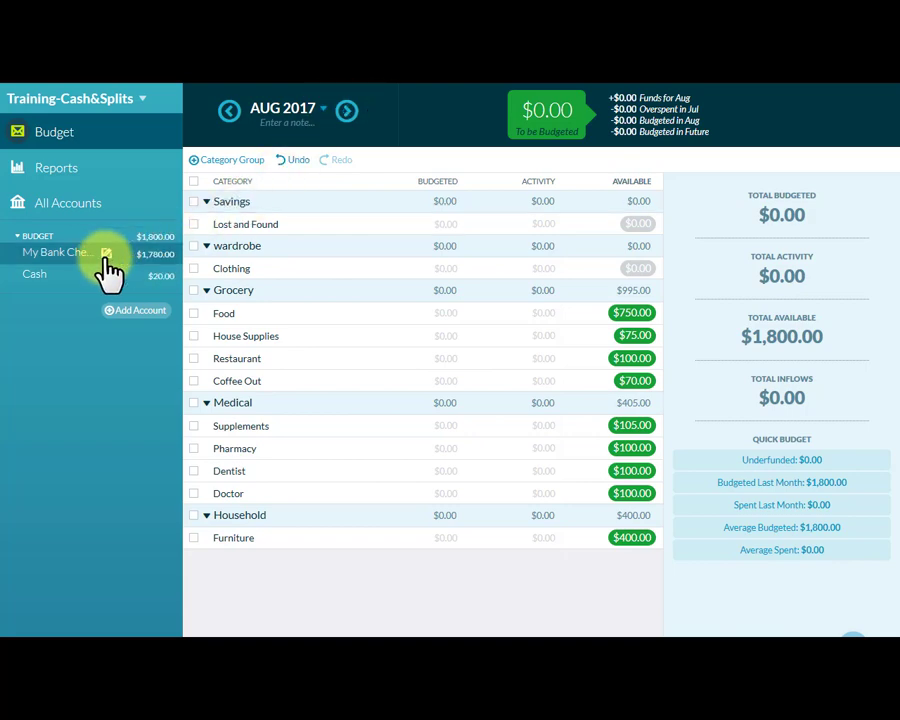
# Start a My Bank Checking transaction for payee publix, split across multiple categories, with a total outflow of 105.
pyautogui.click(68, 258)
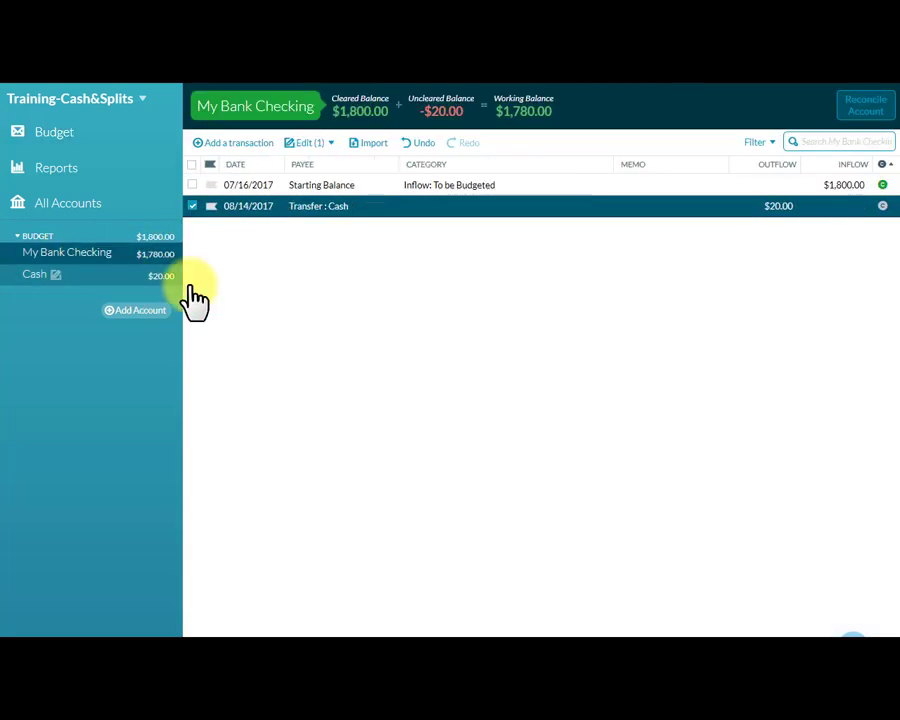
pyautogui.click(244, 151)
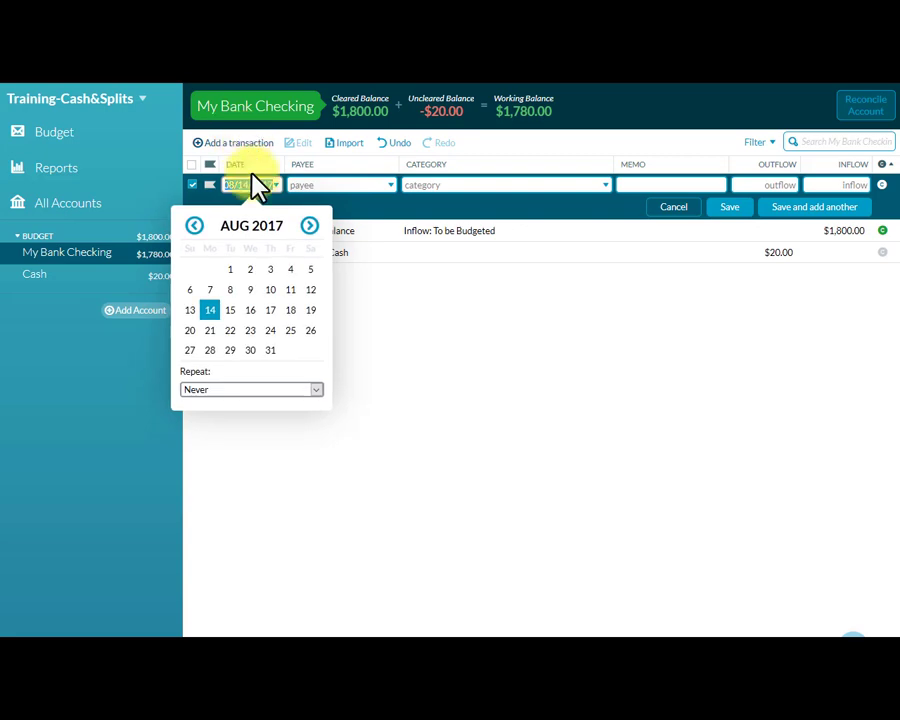
pyautogui.click(323, 185)
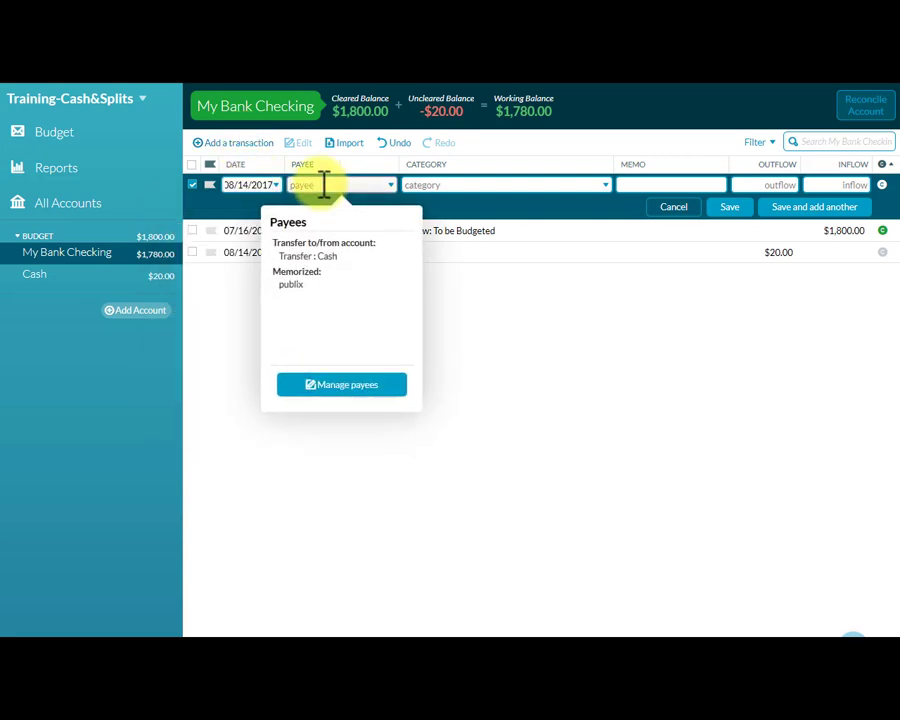
pyautogui.click(294, 286)
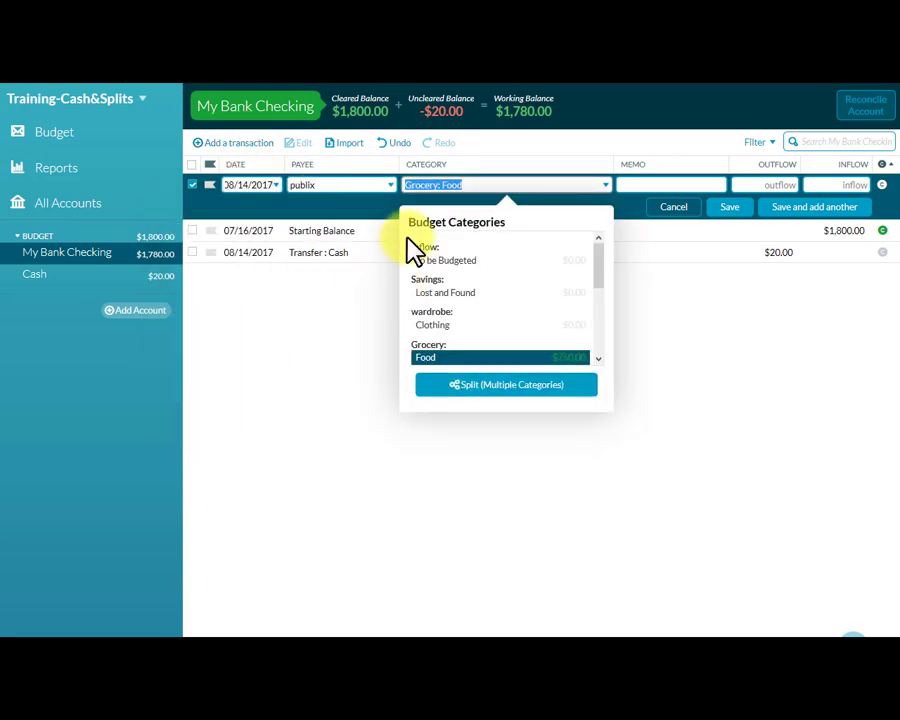
pyautogui.click(514, 390)
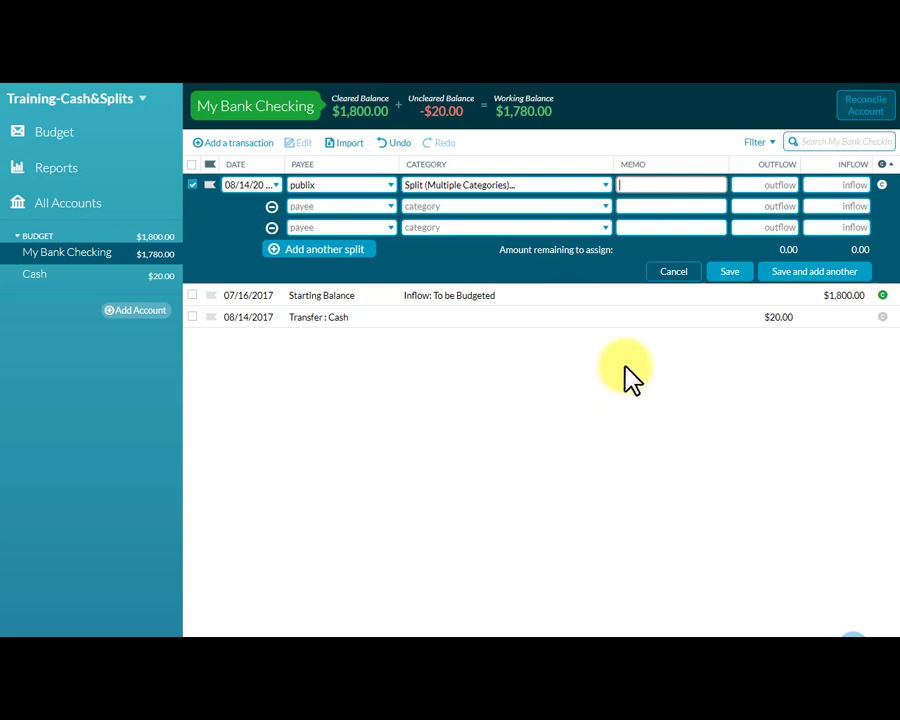
pyautogui.click(764, 184)
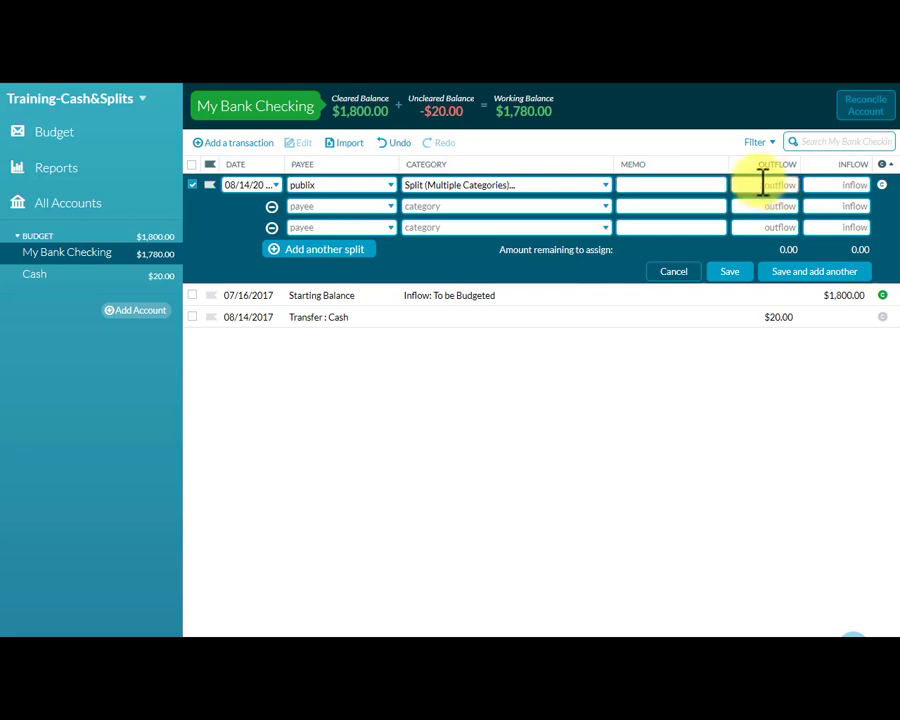
pyautogui.write('105')
# Assign the first split line to Grocery: Food with an outflow of 30.
pyautogui.click(560, 209)
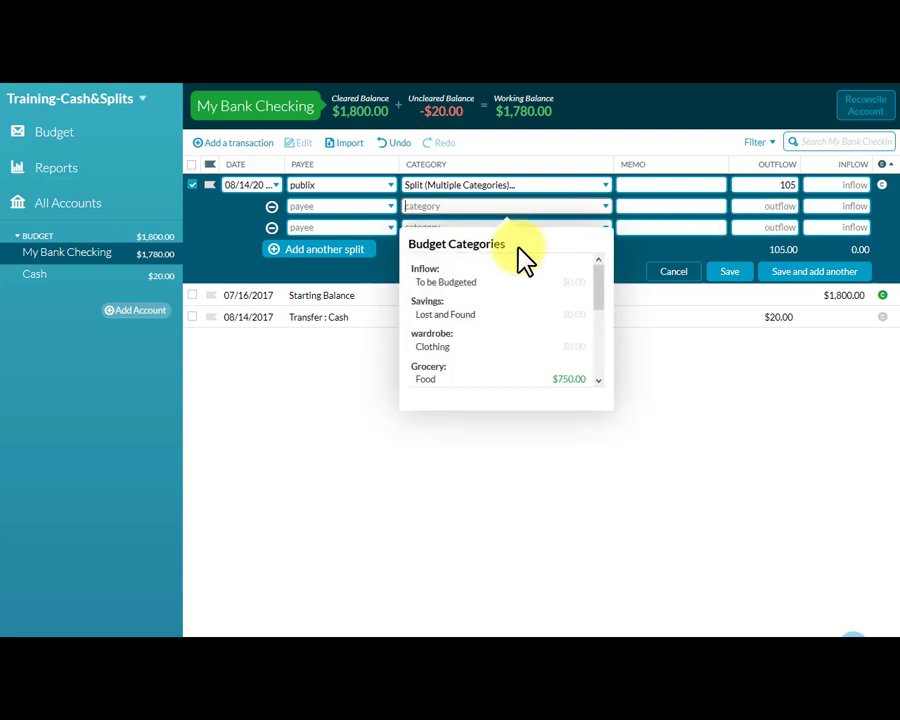
pyautogui.click(460, 378)
pyautogui.click(769, 204)
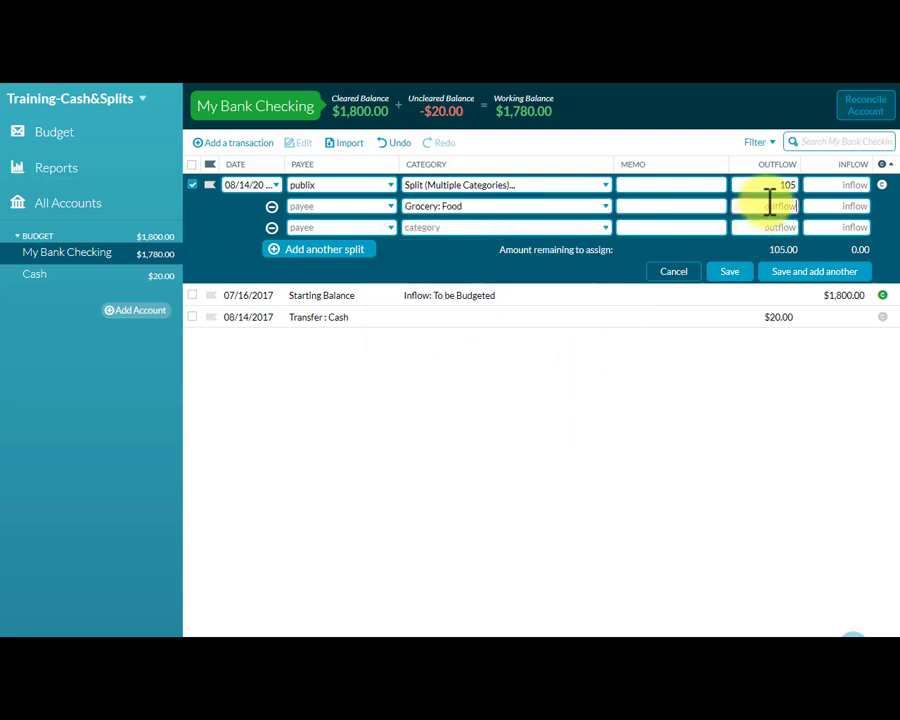
pyautogui.write('30')
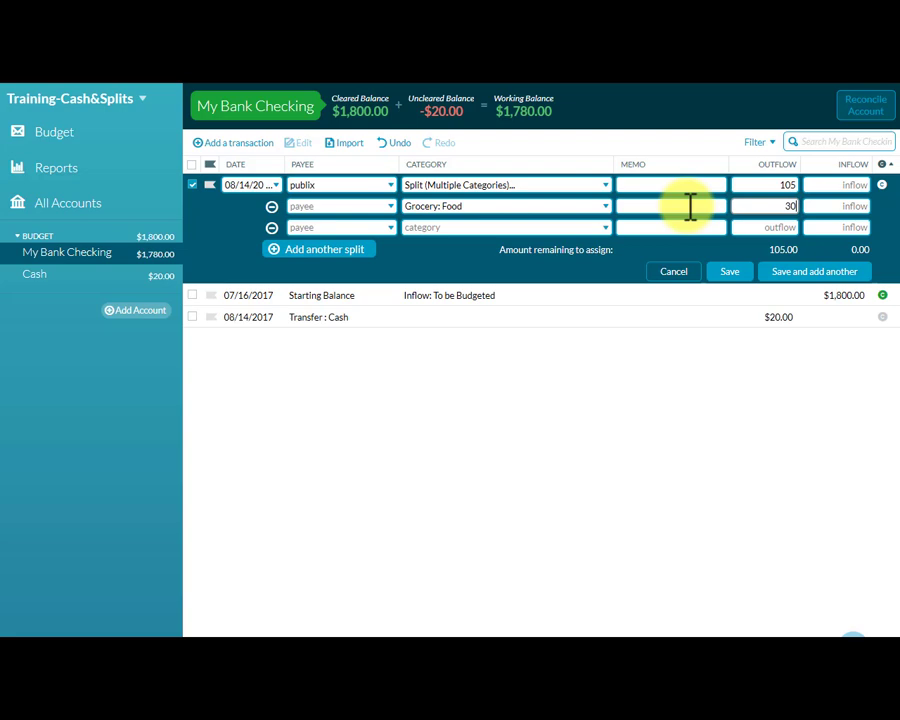
# Make the second split line a transfer to Cash with an outflow of 75 and save the transaction.
pyautogui.click(793, 228)
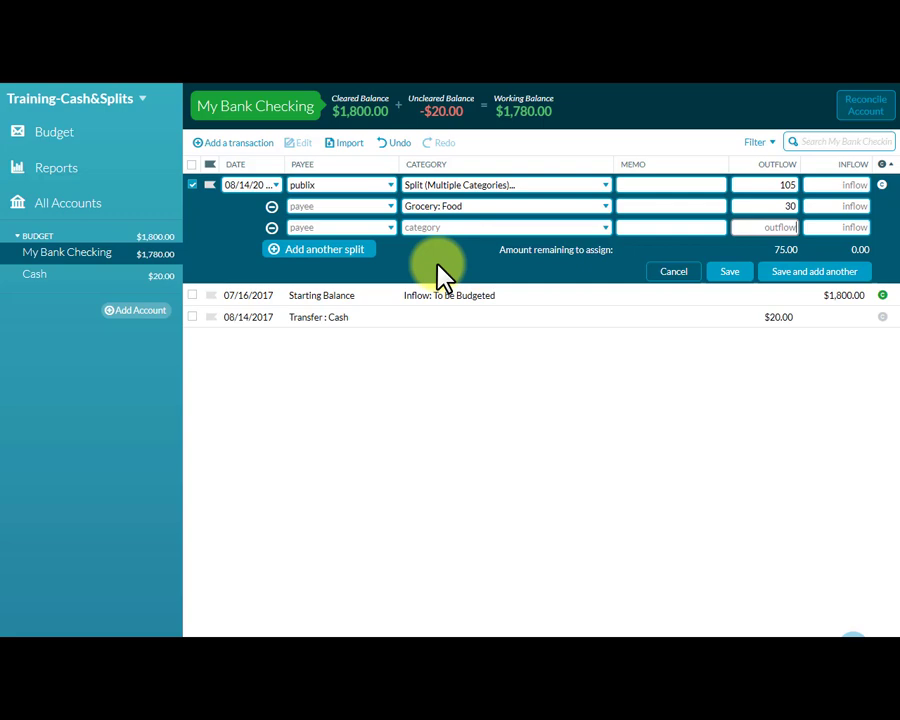
pyautogui.click(362, 227)
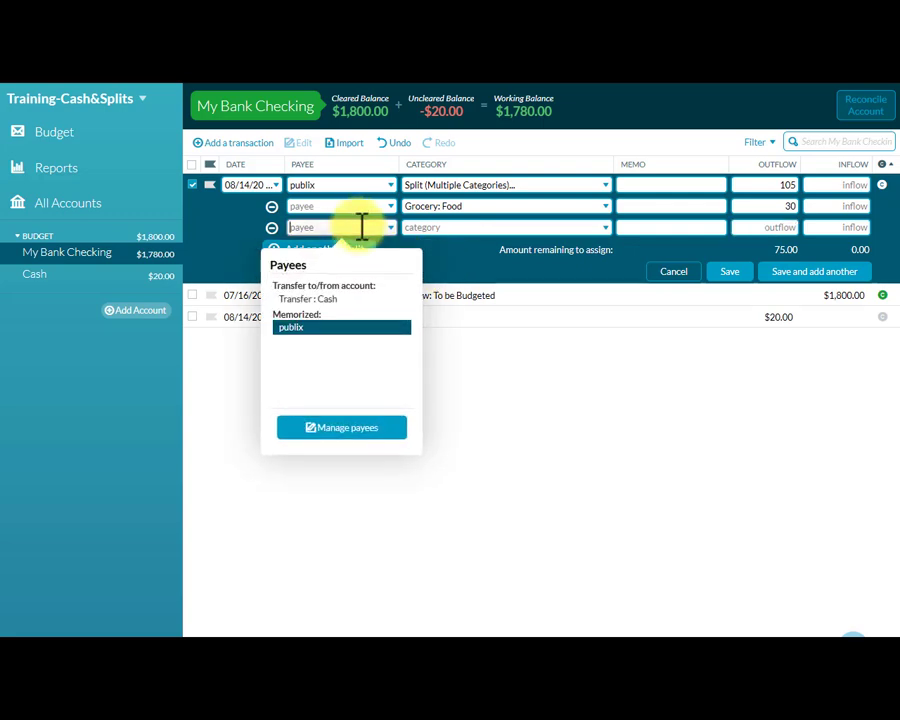
pyautogui.click(322, 306)
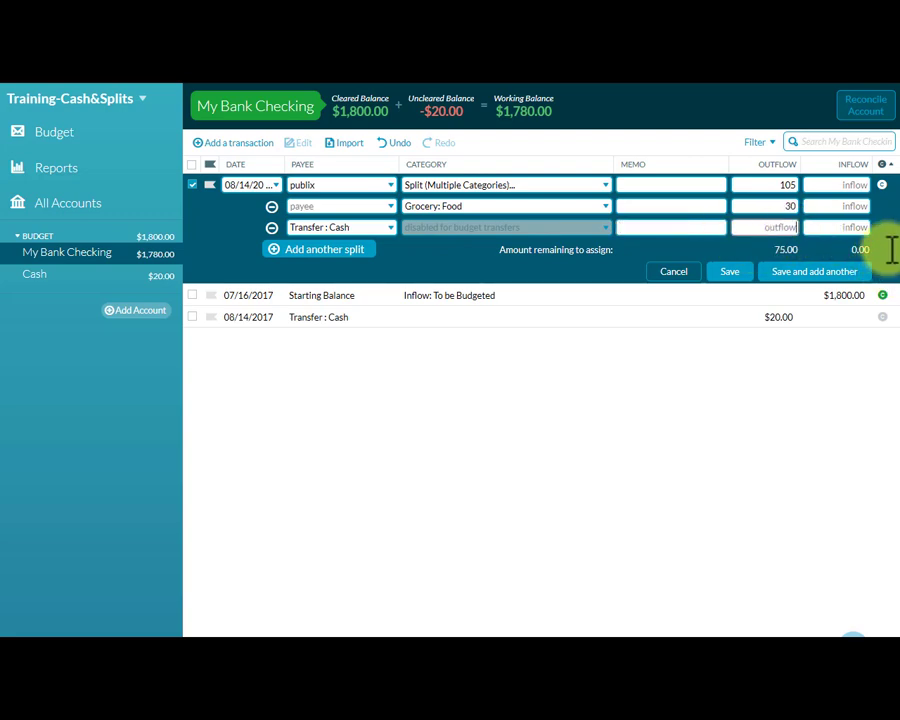
pyautogui.write('75')
pyautogui.click(729, 271)
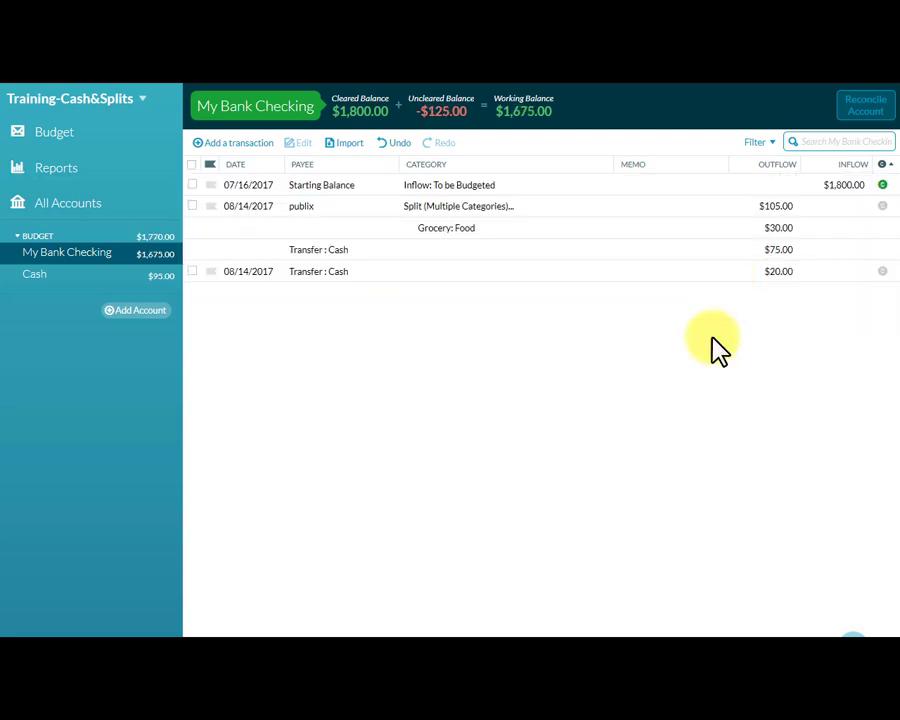
# Review the publix split transaction in My Bank Checking and its cash-back transfer in the Cash register.
pyautogui.click(194, 208)
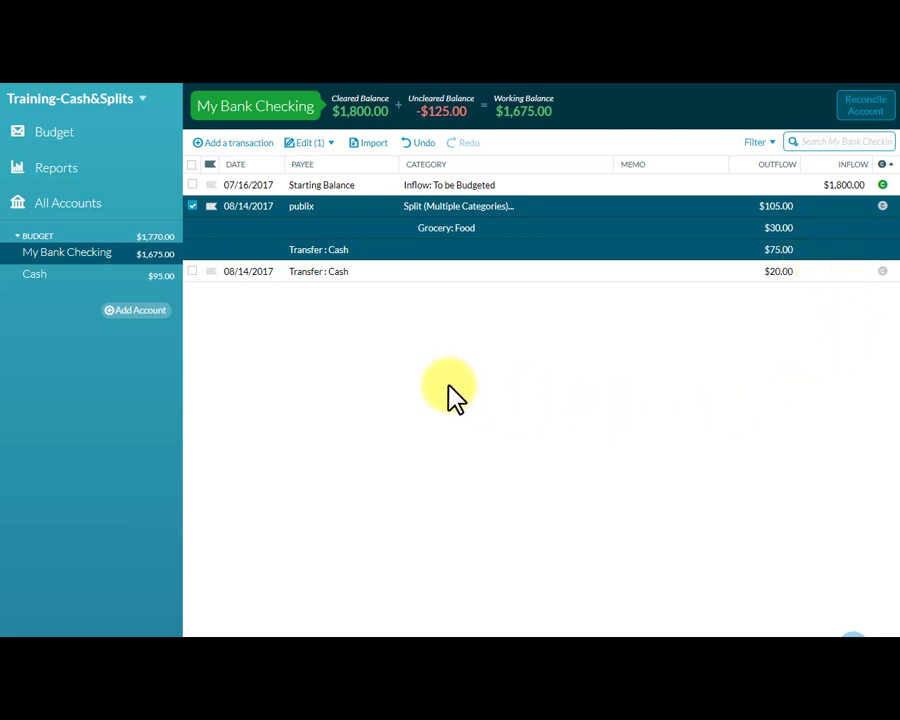
pyautogui.click(33, 280)
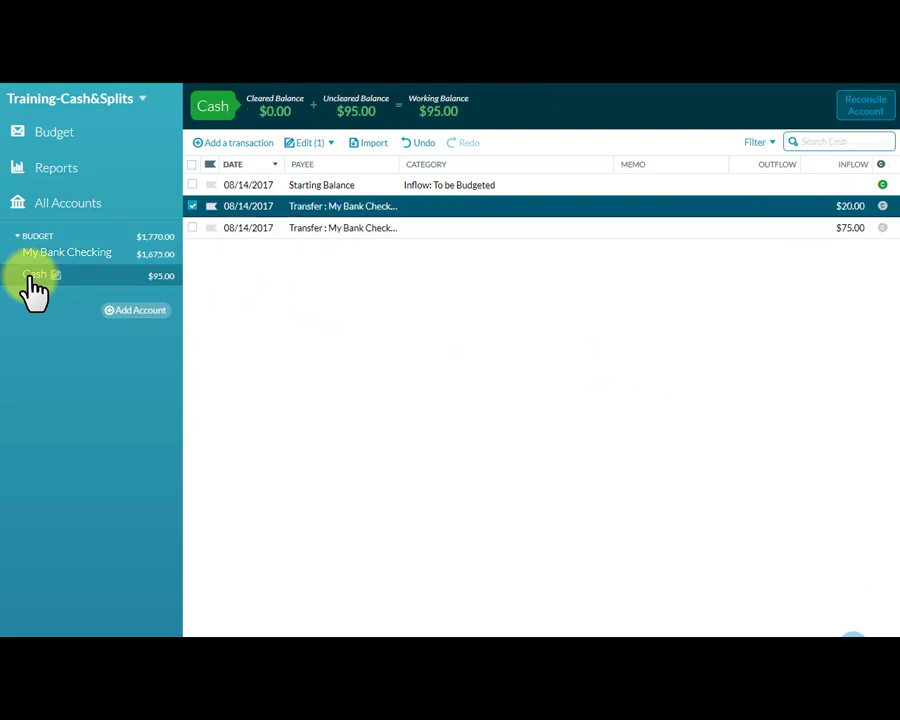
pyautogui.click(192, 206)
pyautogui.click(195, 232)
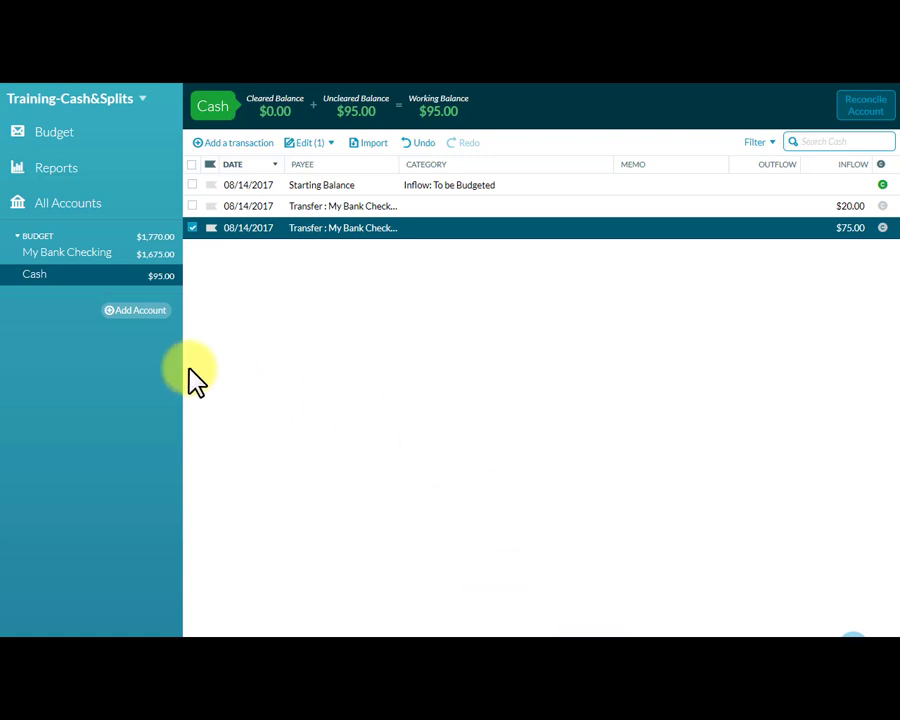
# Start a new transaction in My Bank Checking for payee publix with the category Grocery: Food.
pyautogui.click(45, 255)
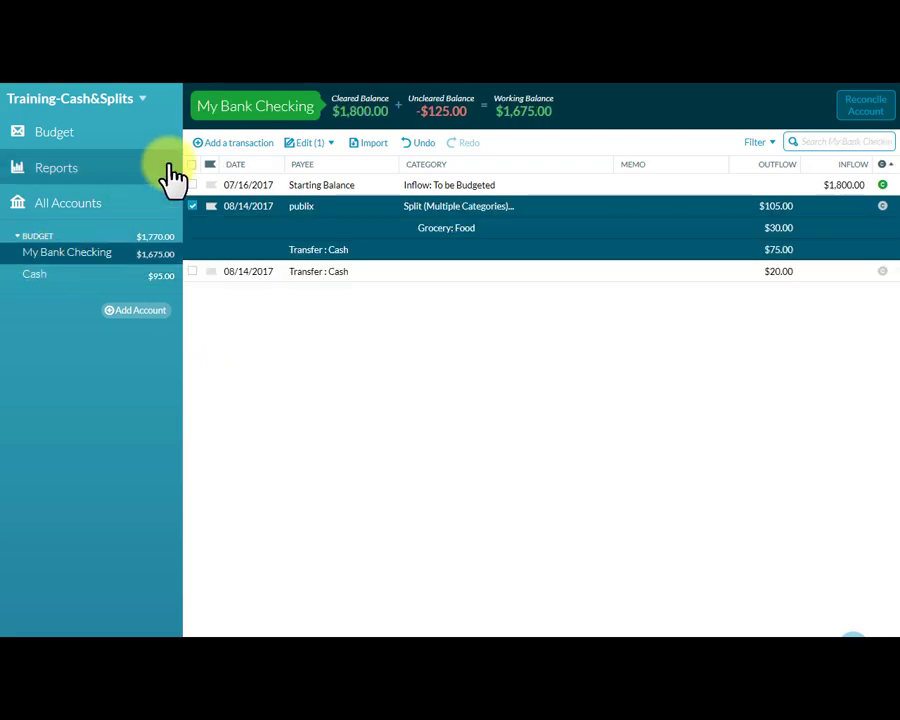
pyautogui.click(233, 150)
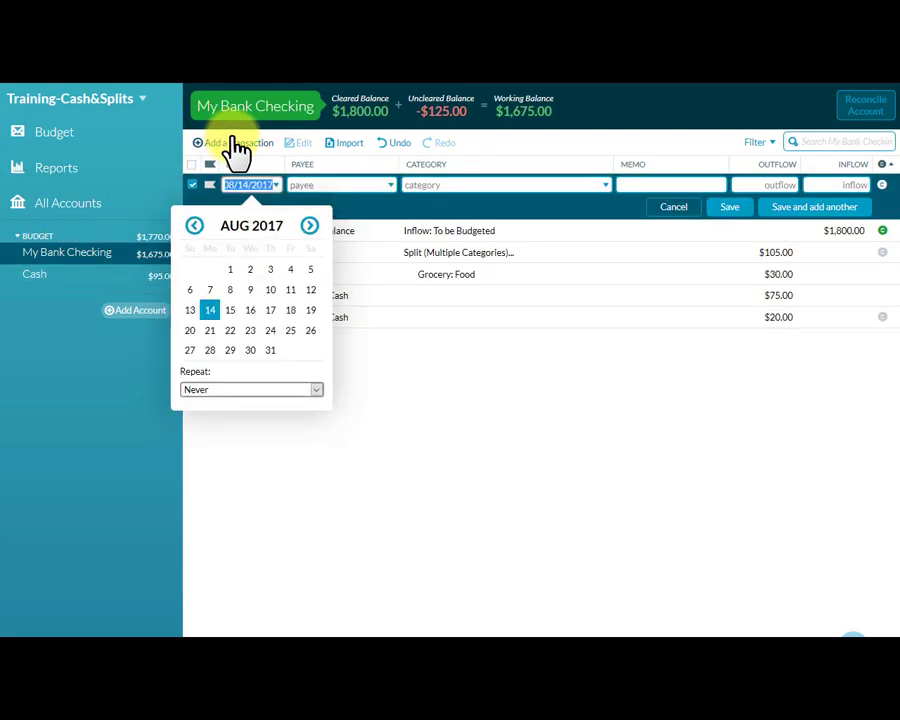
pyautogui.click(327, 181)
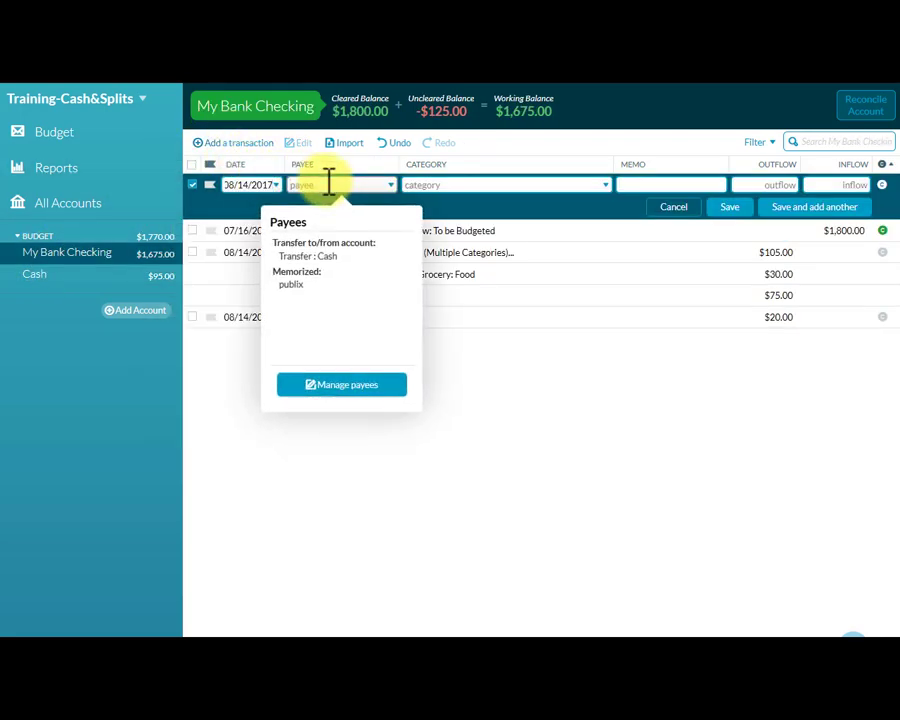
pyautogui.click(291, 284)
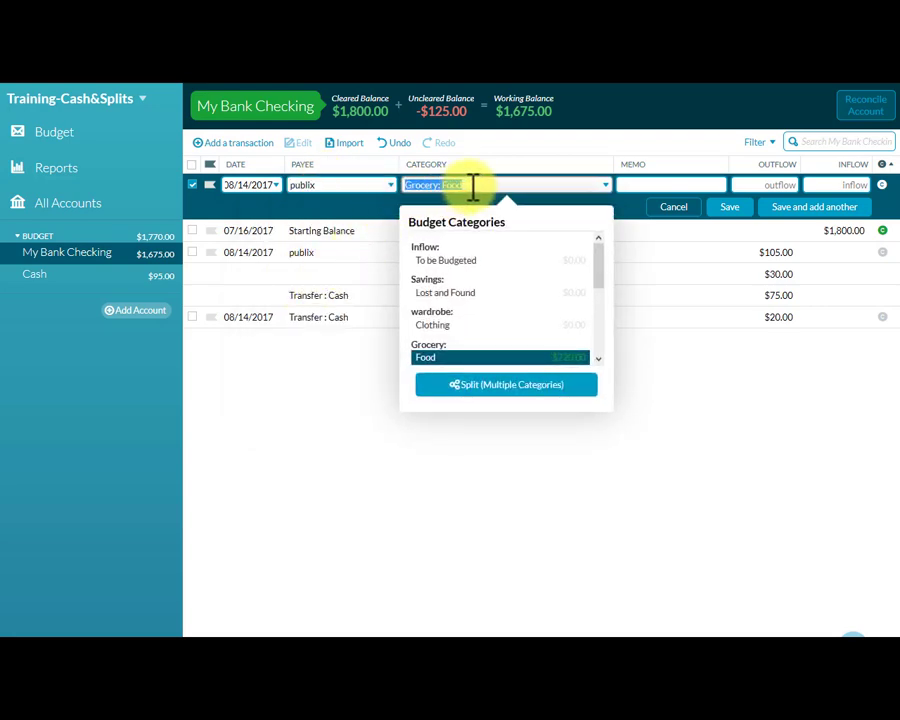
pyautogui.click(473, 187)
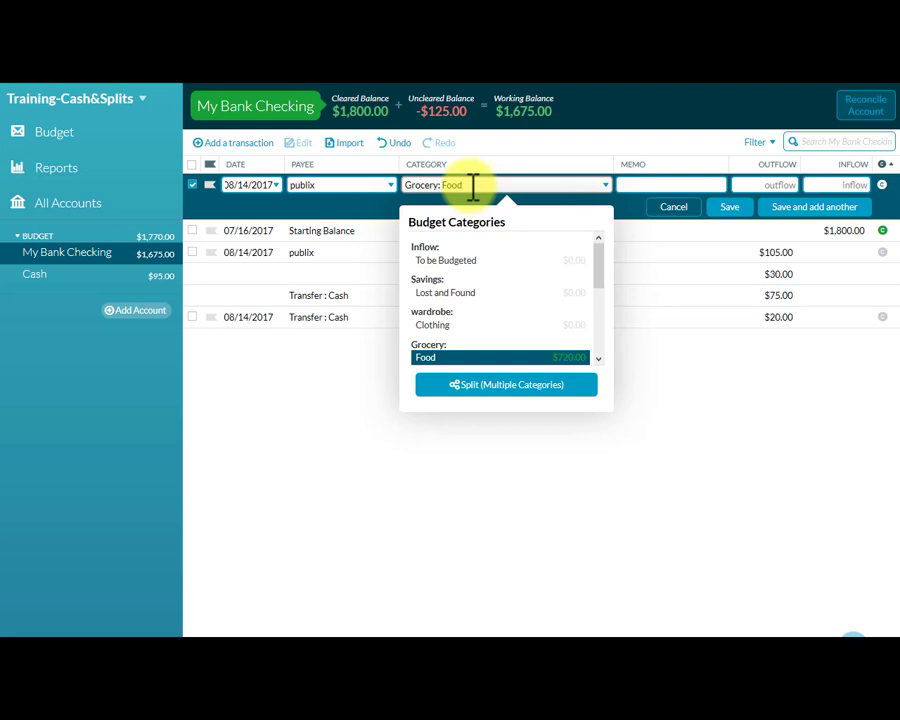
# Give the publix checking transaction an outflow of 15.32 and save it.
pyautogui.click(762, 184)
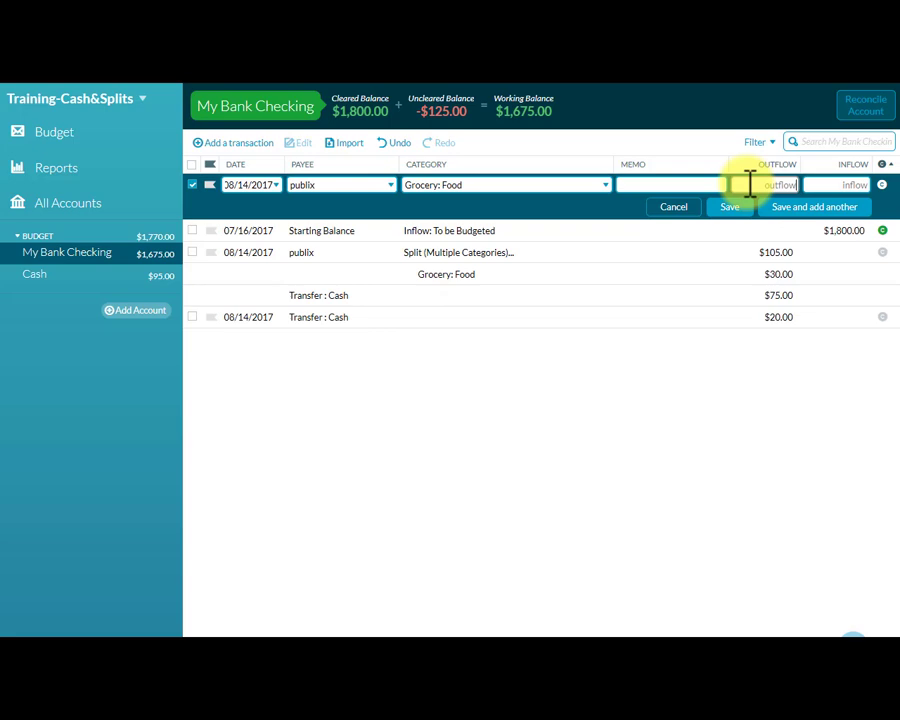
pyautogui.write('15.32')
pyautogui.click(735, 209)
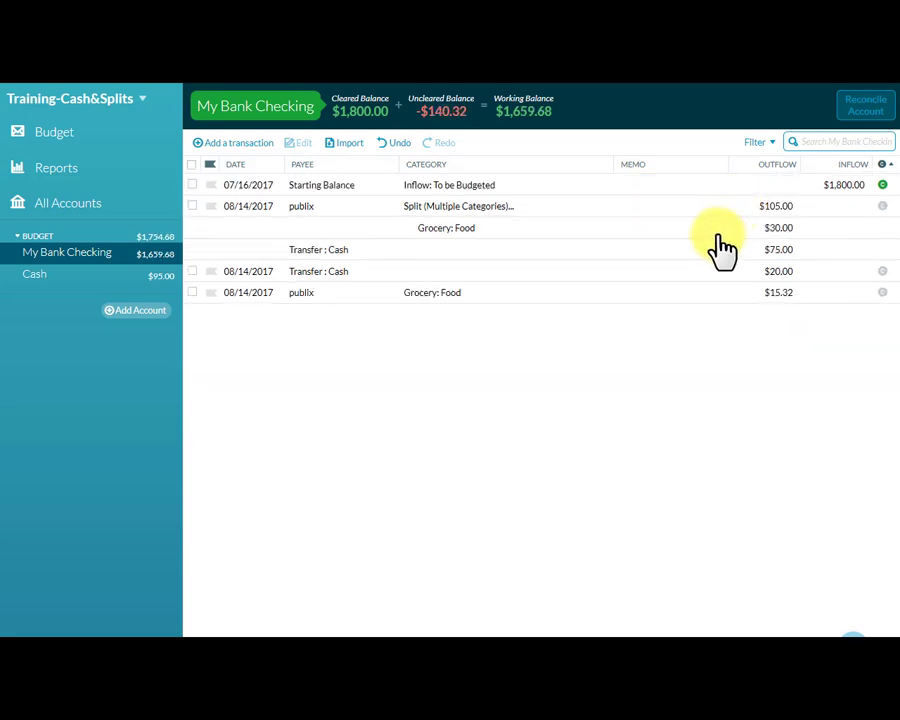
pyautogui.click(195, 293)
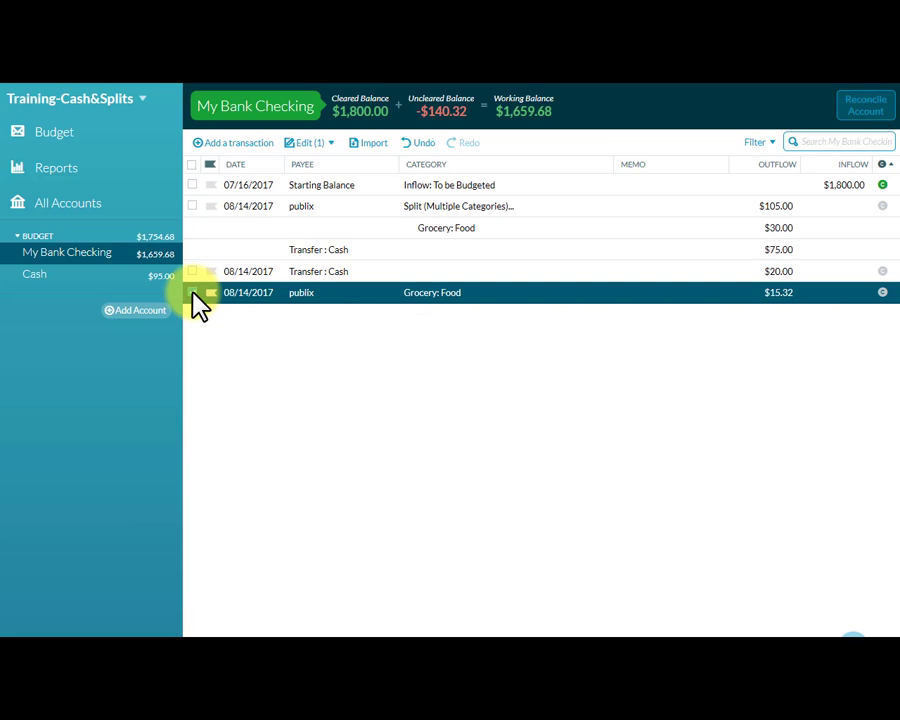
pyautogui.click(195, 292)
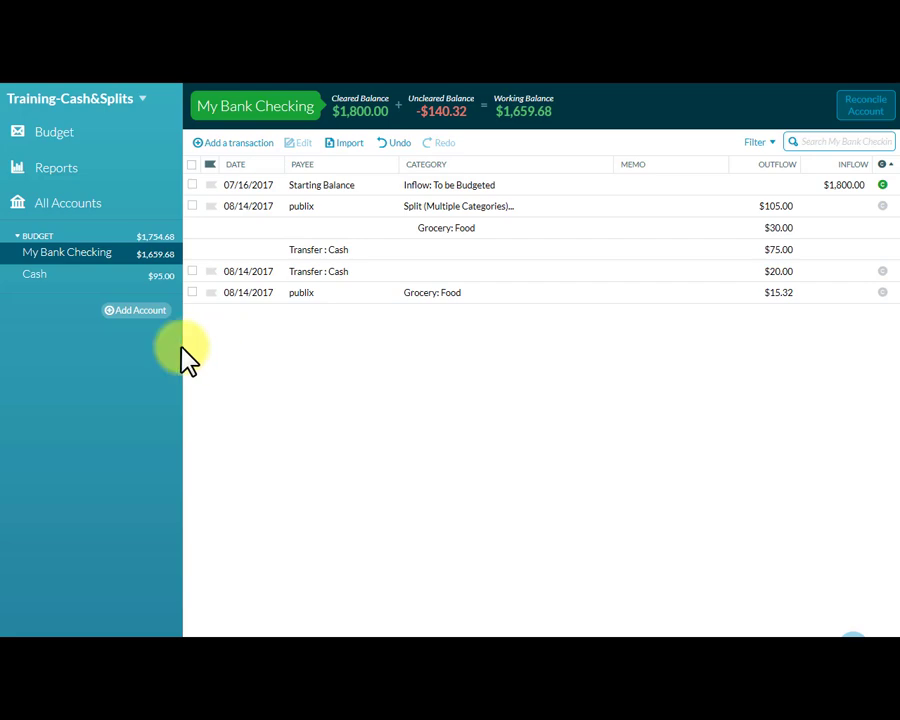
# Start a new transaction in the Cash account for payee publix with the category Grocery: Food.
pyautogui.click(37, 280)
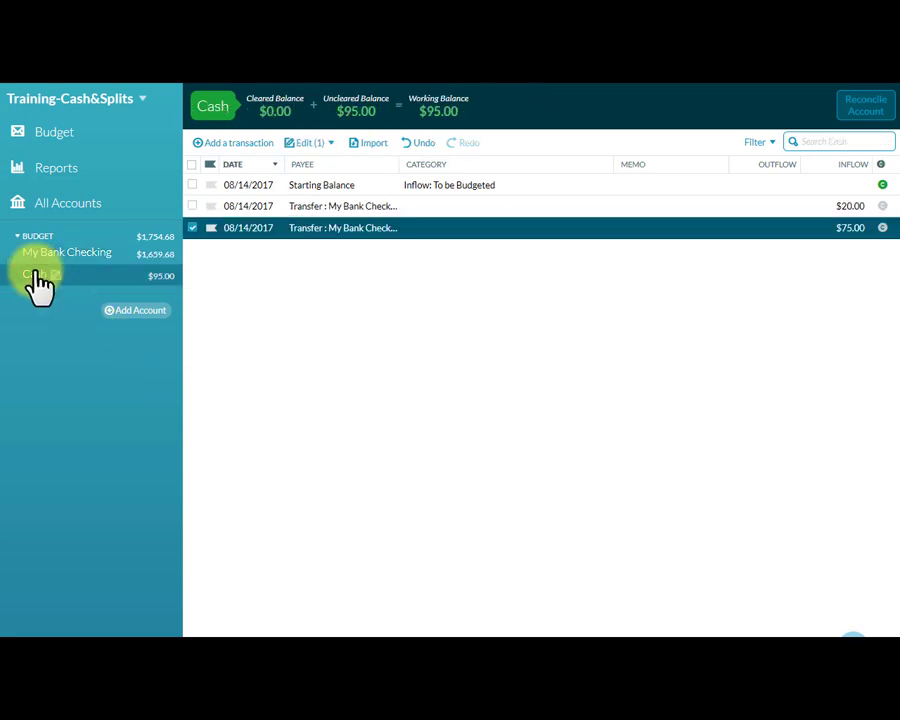
pyautogui.click(192, 229)
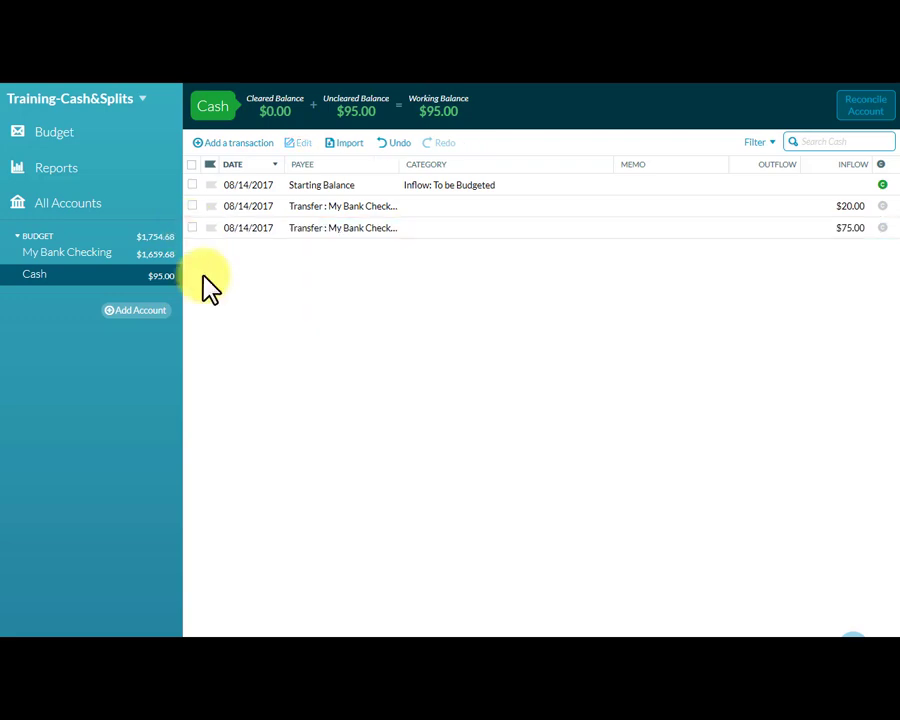
pyautogui.click(238, 143)
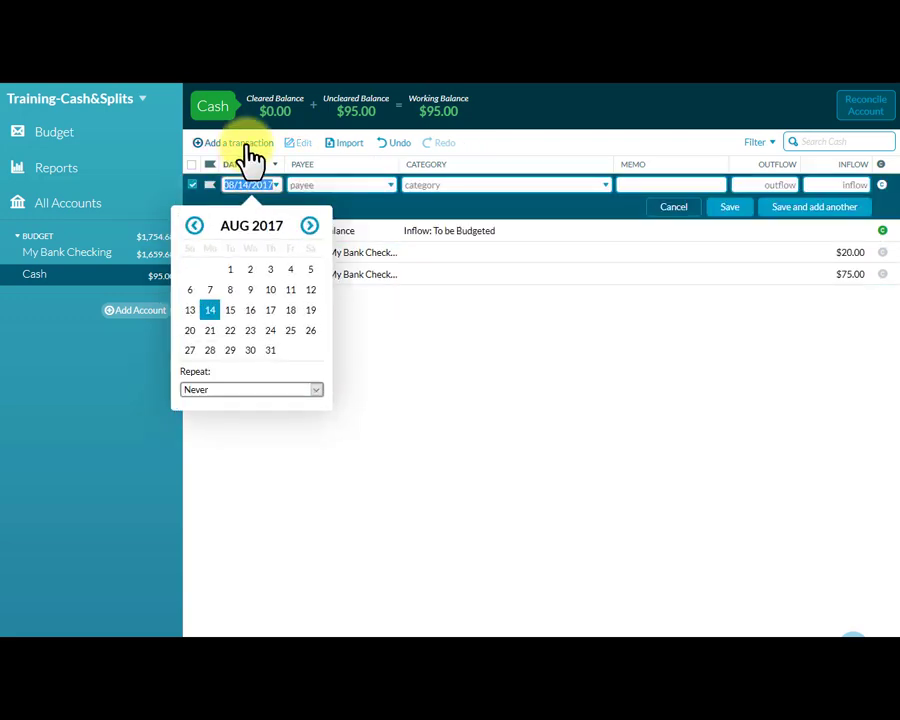
pyautogui.click(312, 186)
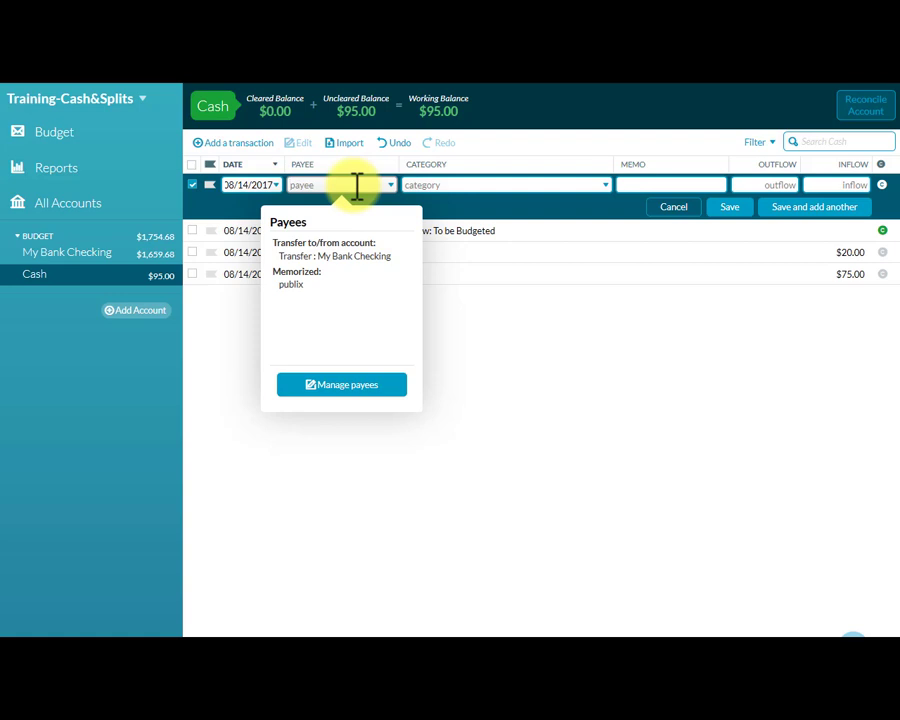
pyautogui.click(302, 284)
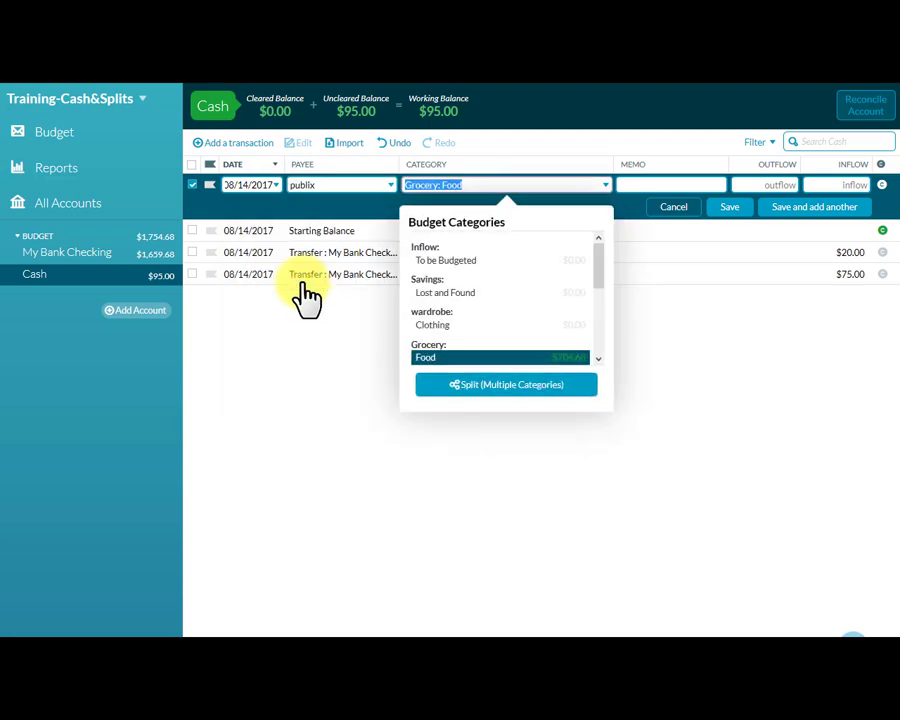
pyautogui.click(478, 185)
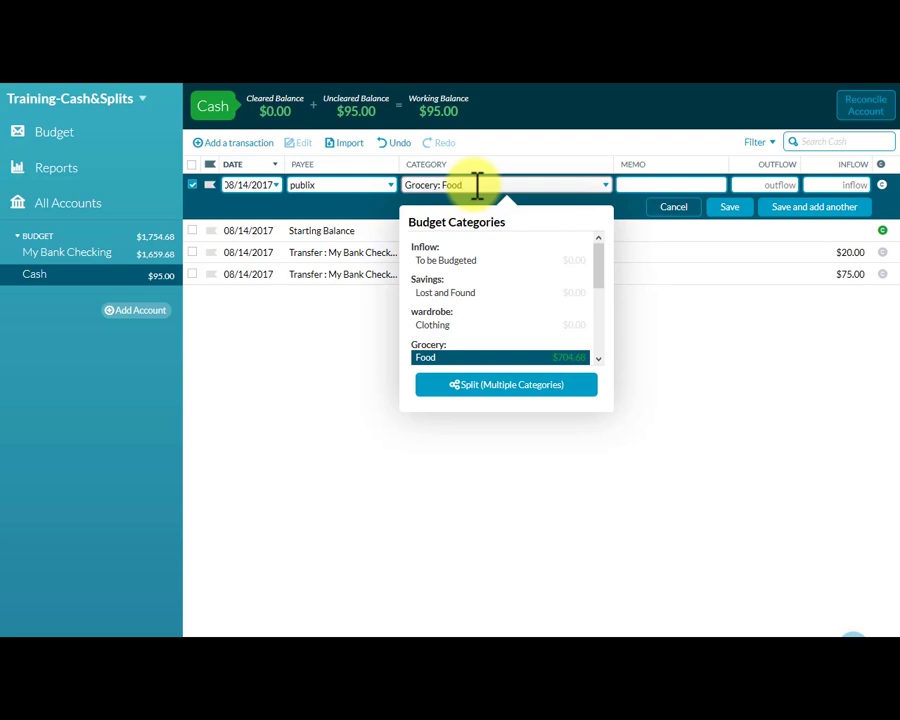
# Add the memo "Refund for stinky fish" and an inflow of 7.50 to the Cash transaction, and save it.
pyautogui.click(632, 186)
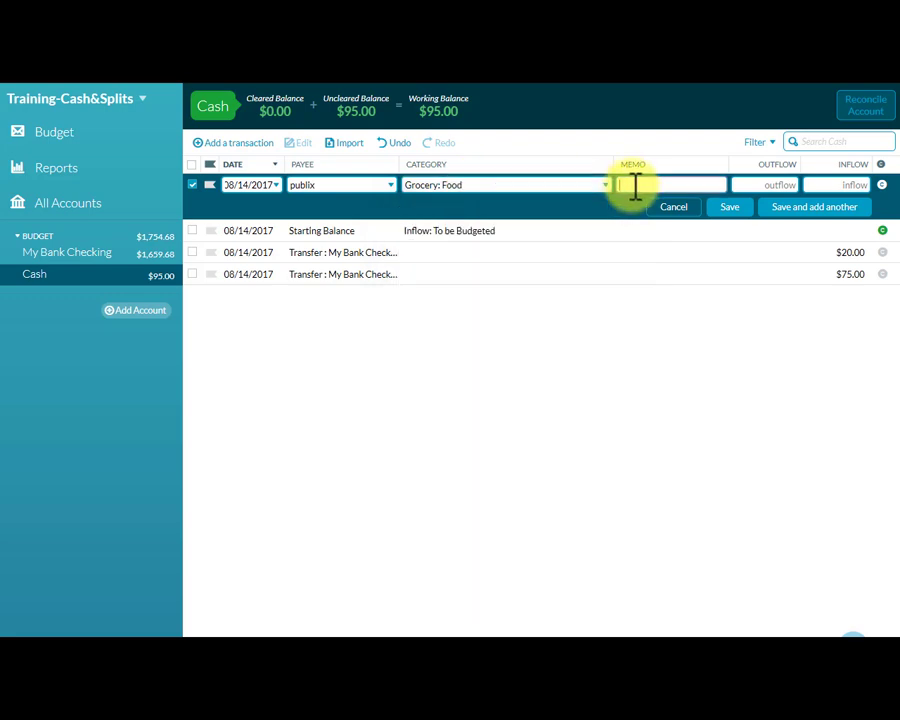
pyautogui.write('Re')
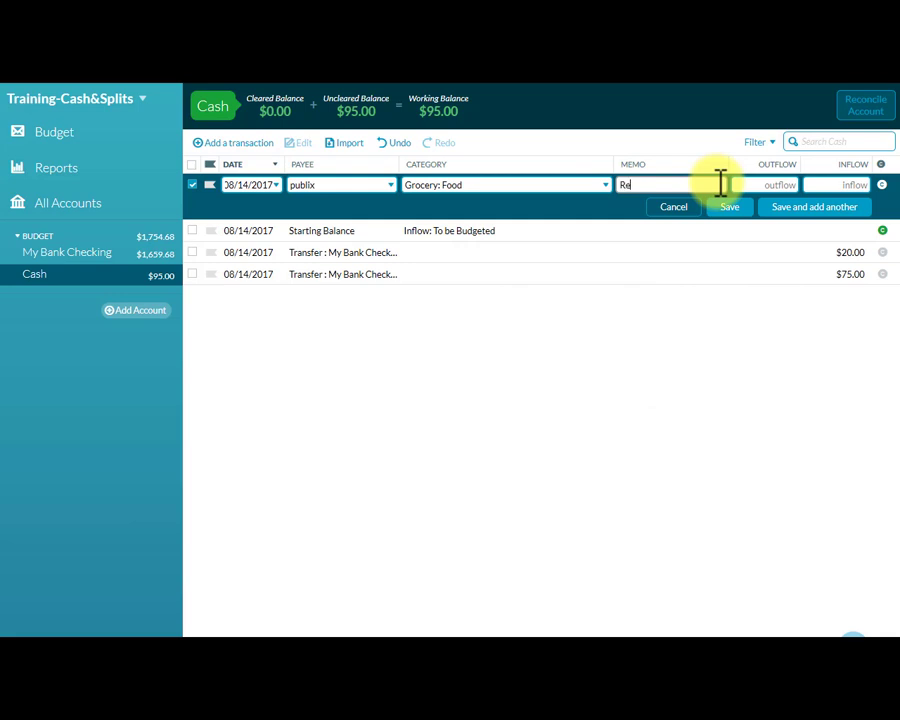
pyautogui.write('fund for stinky fish')
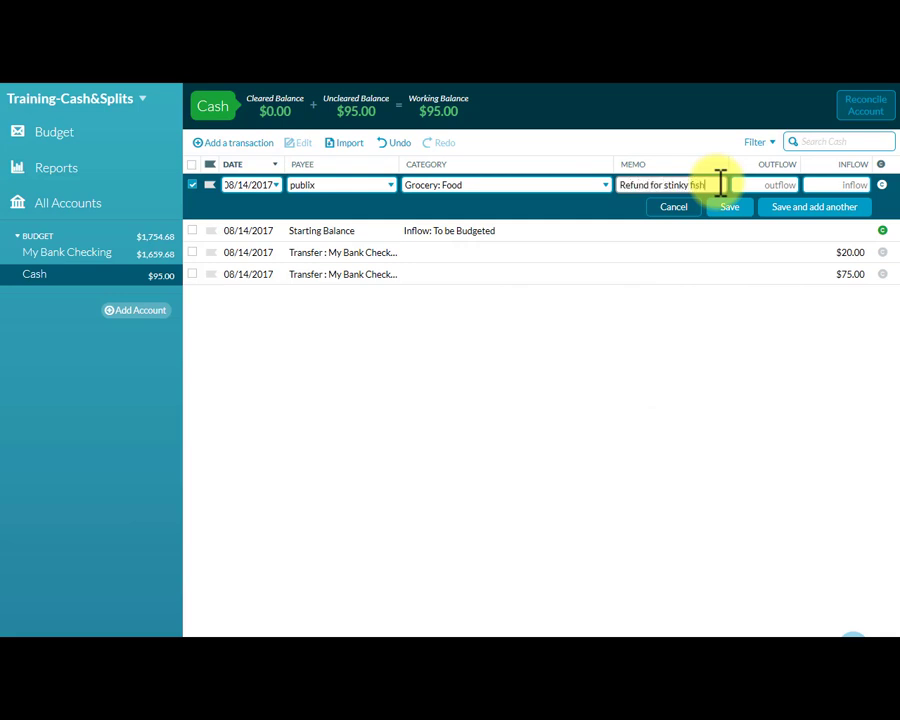
pyautogui.click(817, 184)
pyautogui.write('7.50')
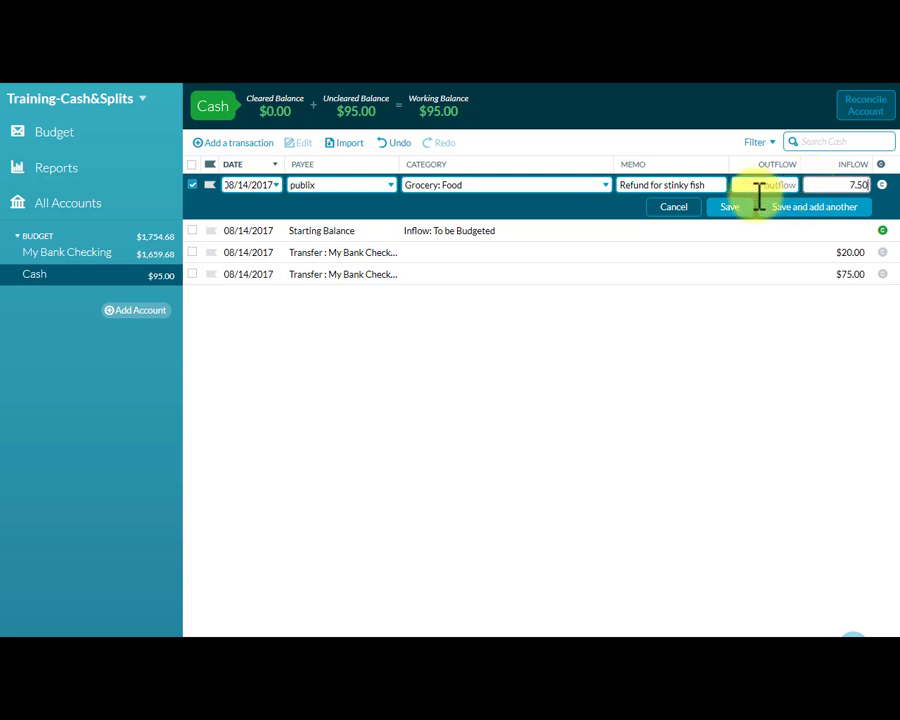
pyautogui.click(728, 208)
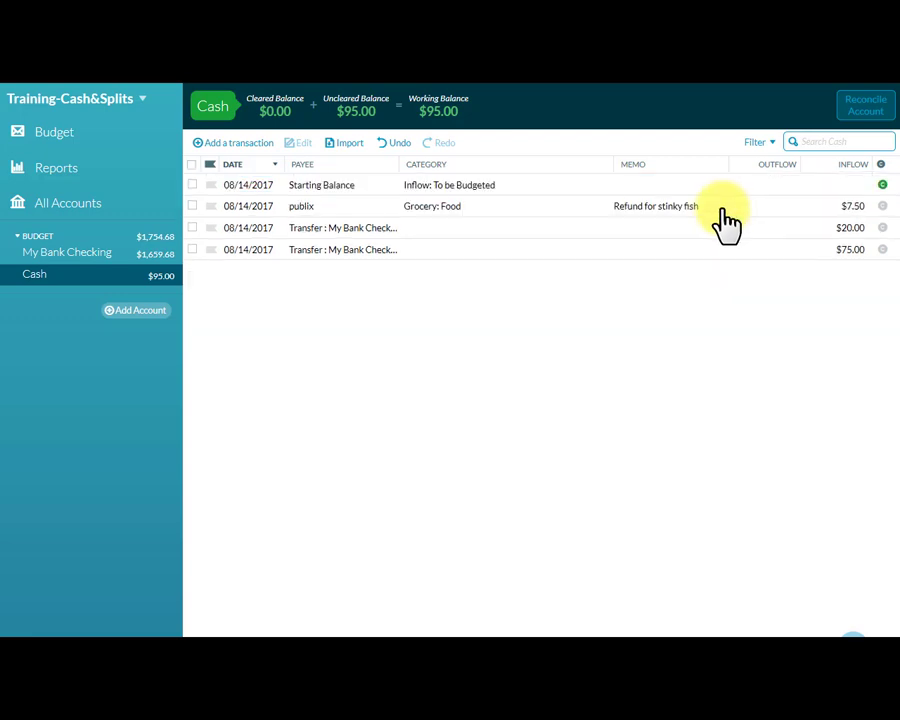
pyautogui.click(192, 206)
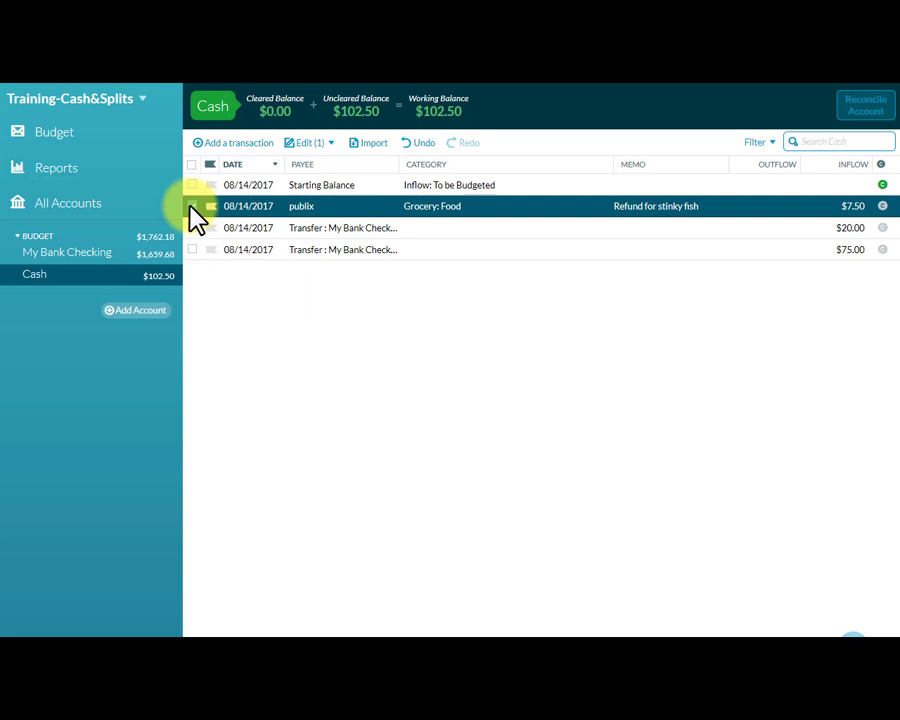
pyautogui.click(192, 206)
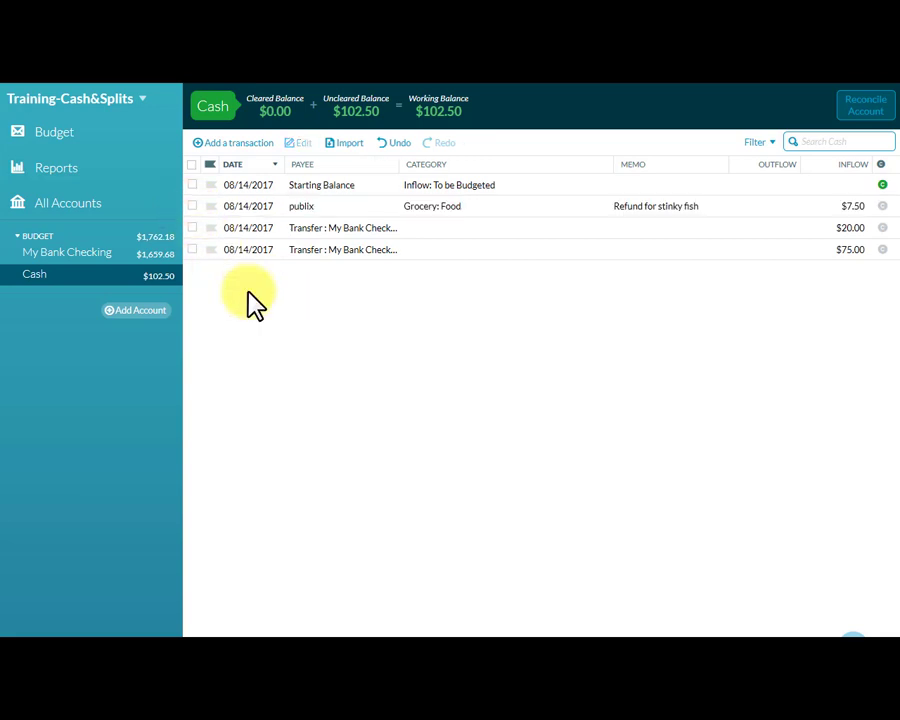
# Examine the transactions behind the Food category's August 2017 activity in the budget.
pyautogui.click(63, 142)
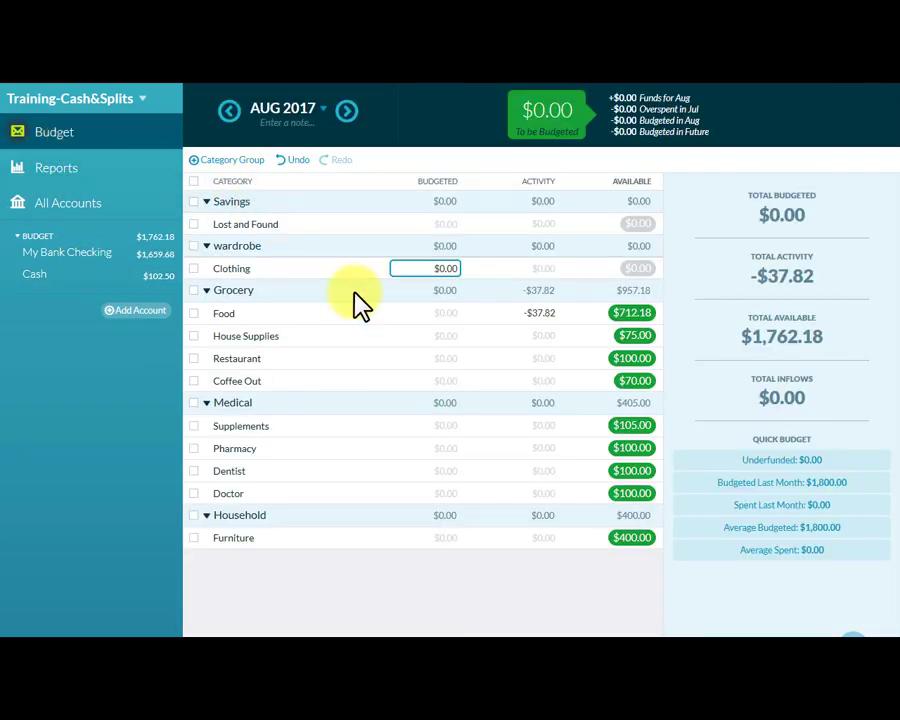
pyautogui.click(540, 318)
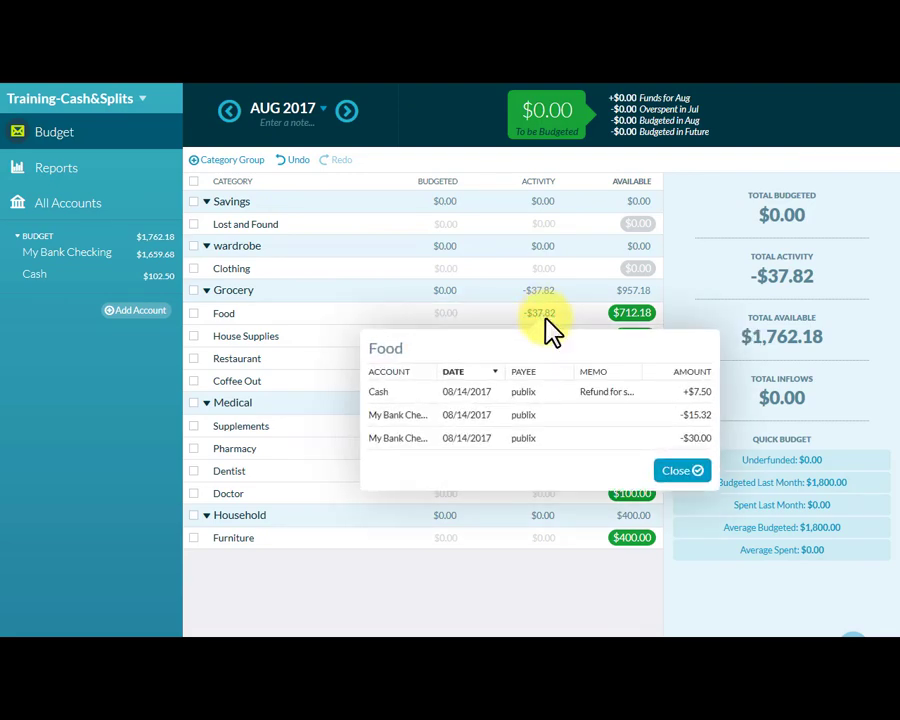